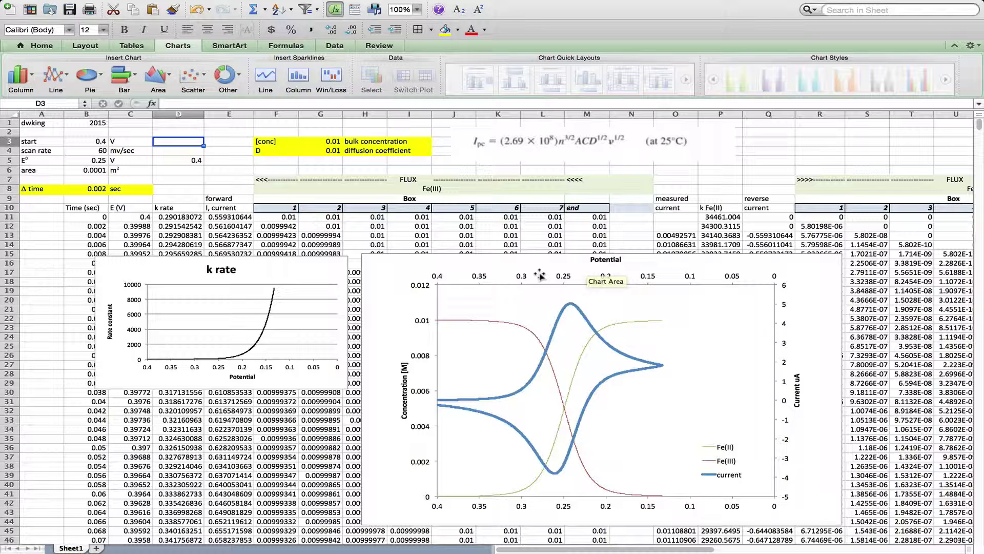
Step: Move the CV chart about 140 px right to reveal the forward current and flux columns
{"action": "mouse_move", "coordinate": [439, 403]}
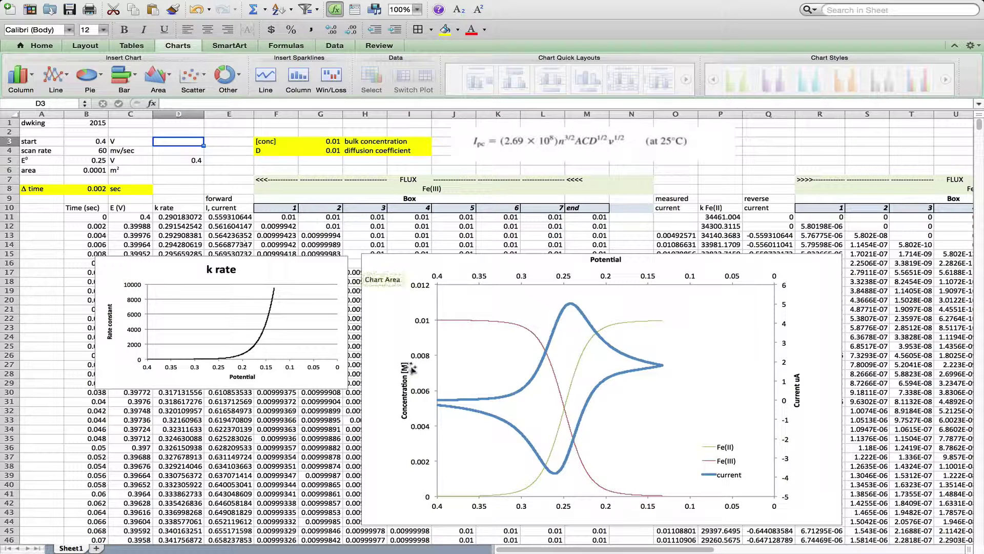
{"action": "left_click_drag", "start_coordinate": [429, 404], "coordinate": [500, 405]}
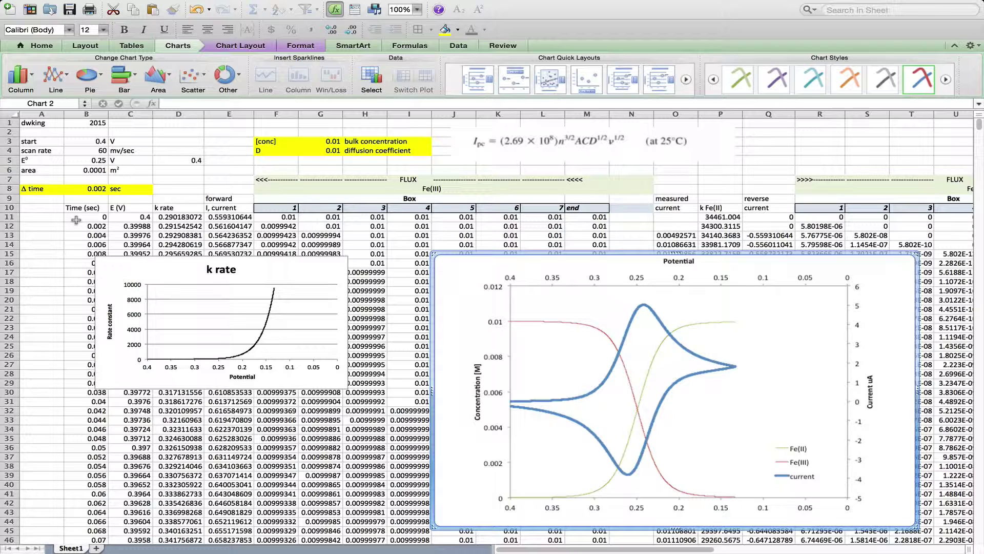
{"action": "left_click", "coordinate": [80, 217]}
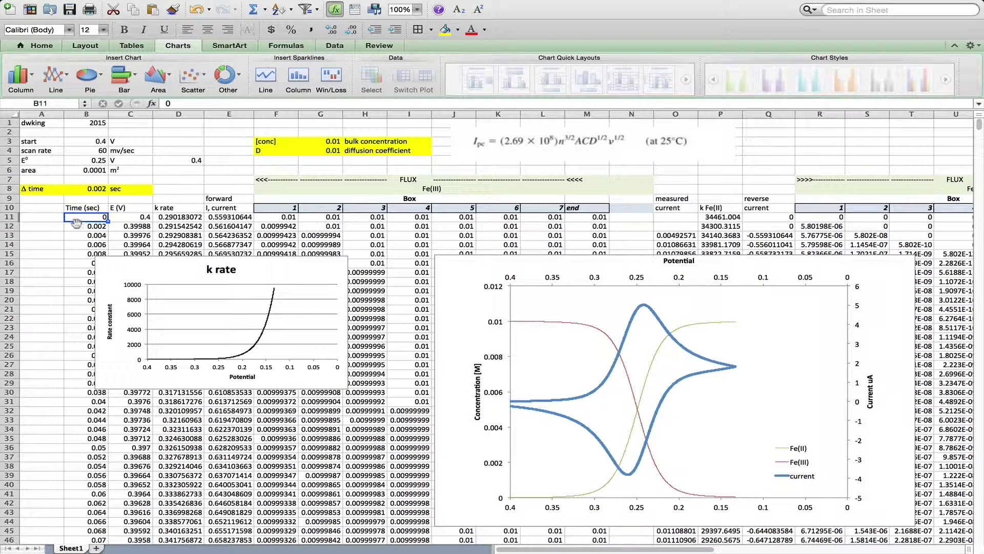
{"action": "left_click", "coordinate": [77, 227]}
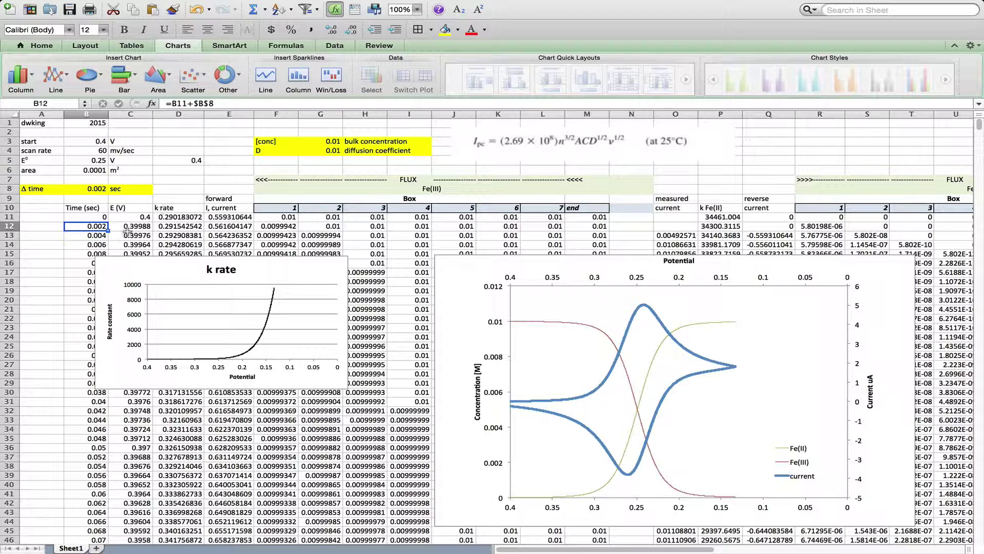
{"action": "left_click", "coordinate": [127, 231]}
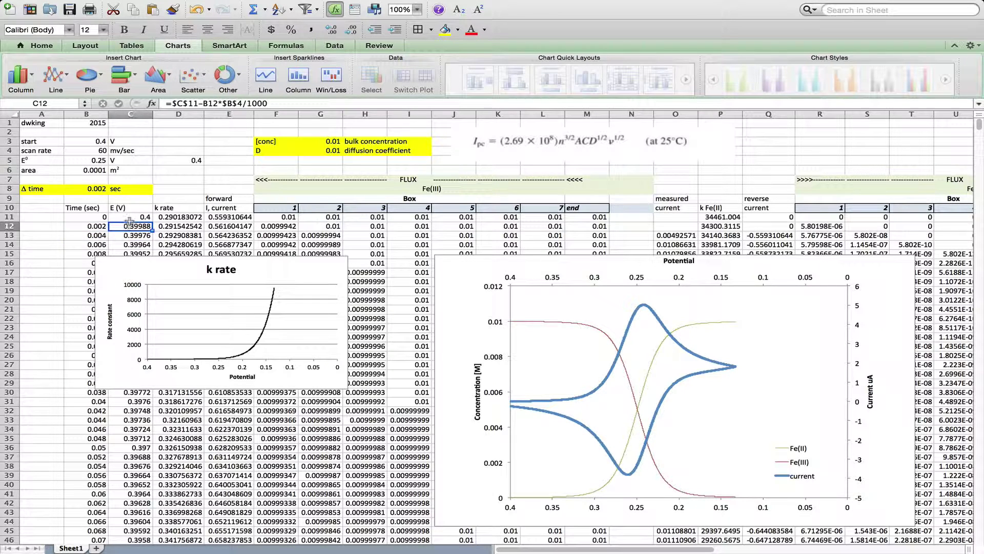
{"action": "left_click", "coordinate": [130, 219]}
{"action": "left_click", "coordinate": [130, 227]}
{"action": "right_click", "coordinate": [174, 229]}
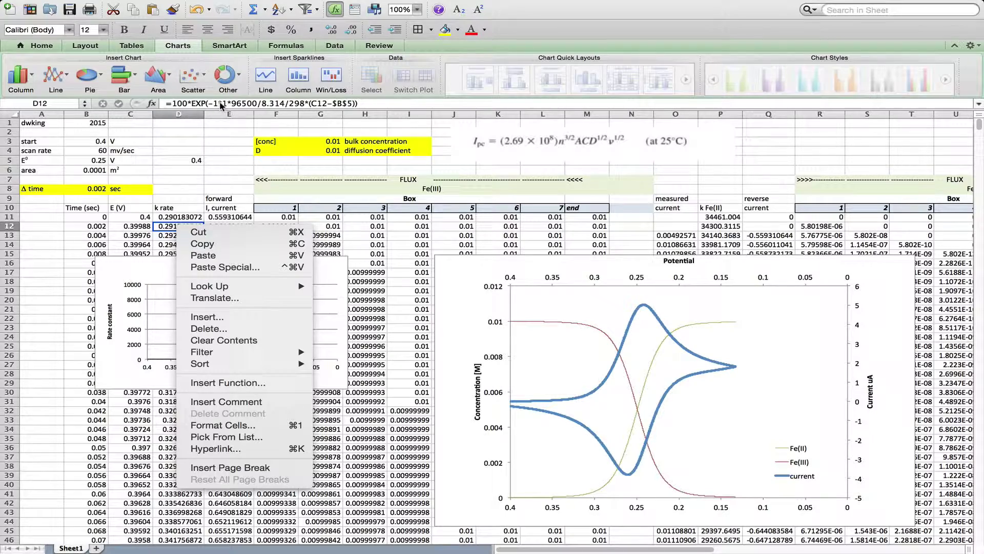
{"action": "left_click", "coordinate": [375, 104]}
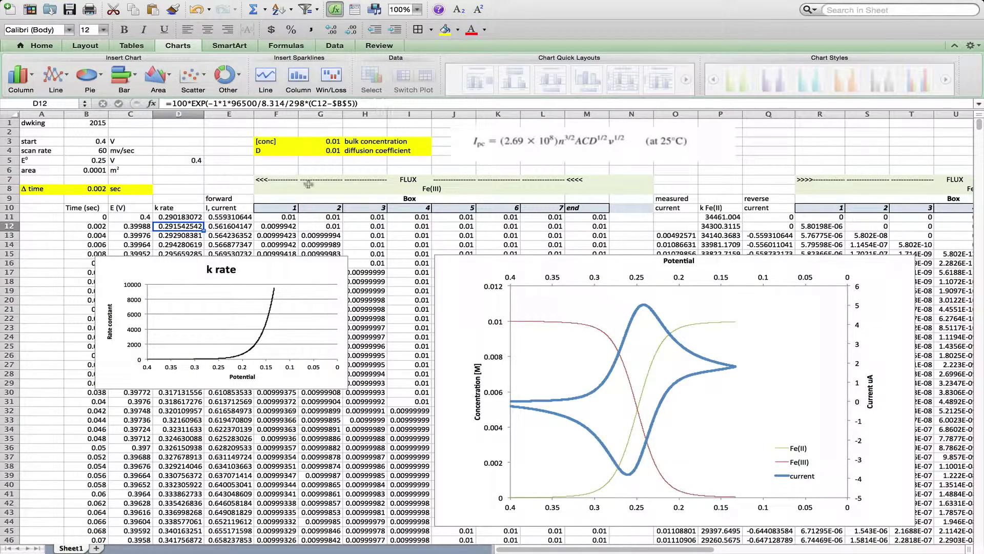
{"action": "mouse_move", "coordinate": [149, 360]}
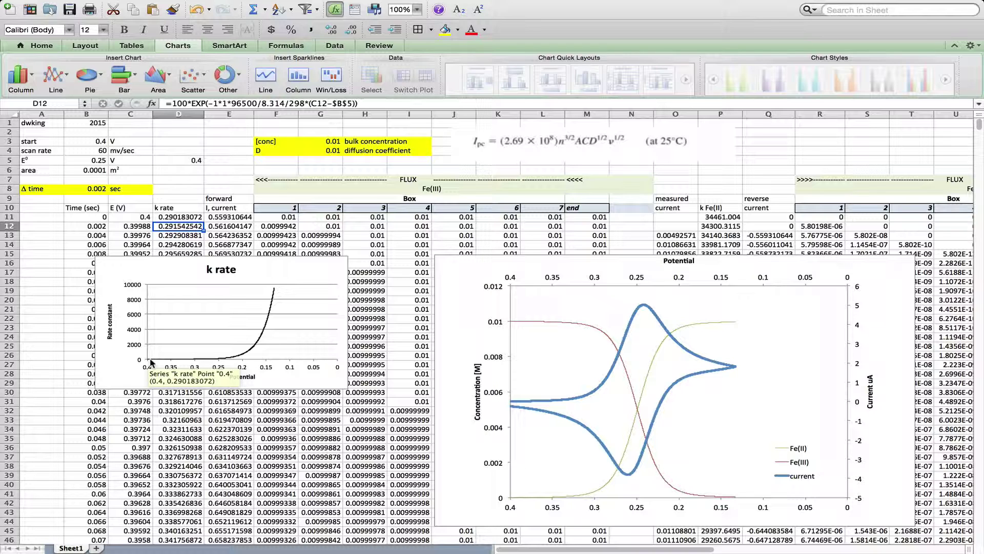
{"action": "mouse_move", "coordinate": [235, 354]}
{"action": "mouse_move", "coordinate": [273, 290]}
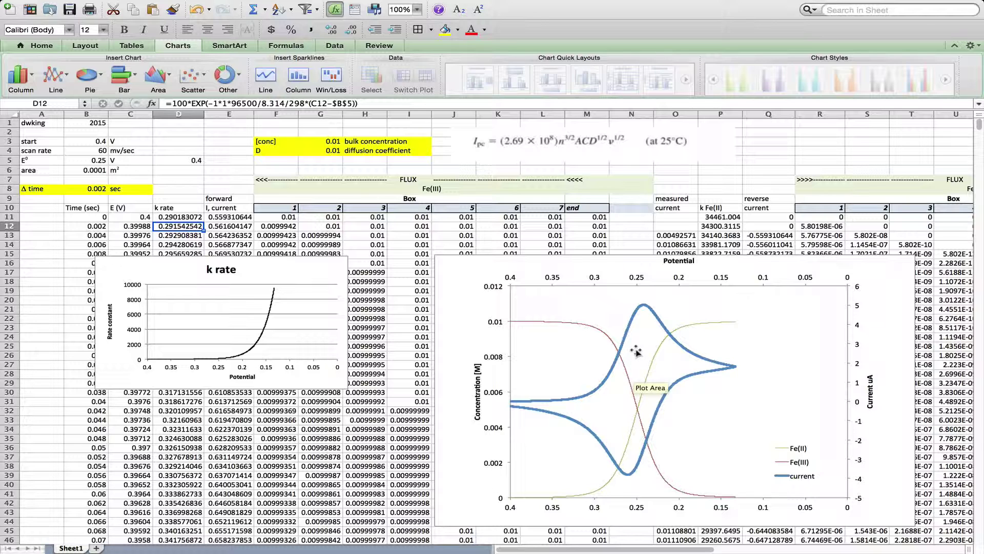
{"action": "left_click", "coordinate": [285, 219]}
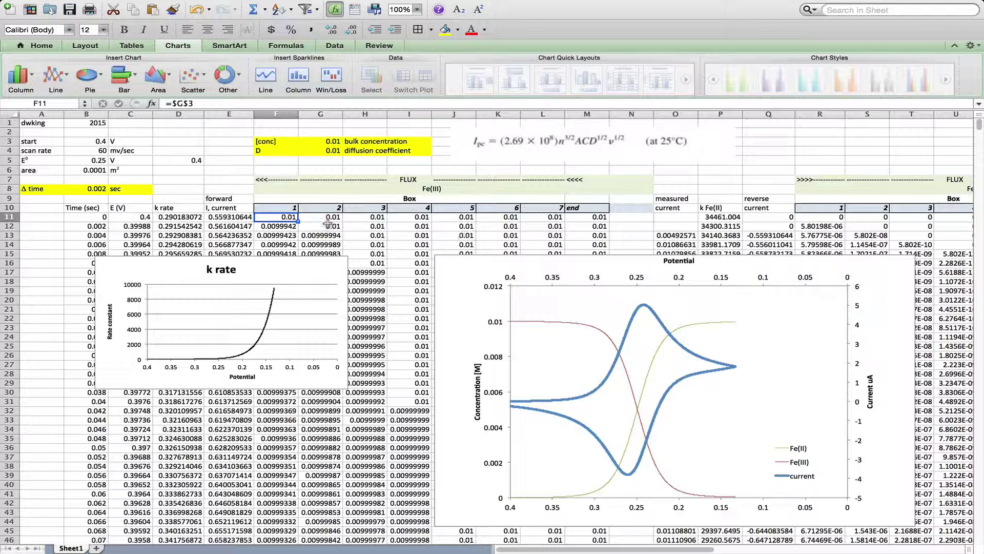
{"action": "left_click", "coordinate": [310, 218]}
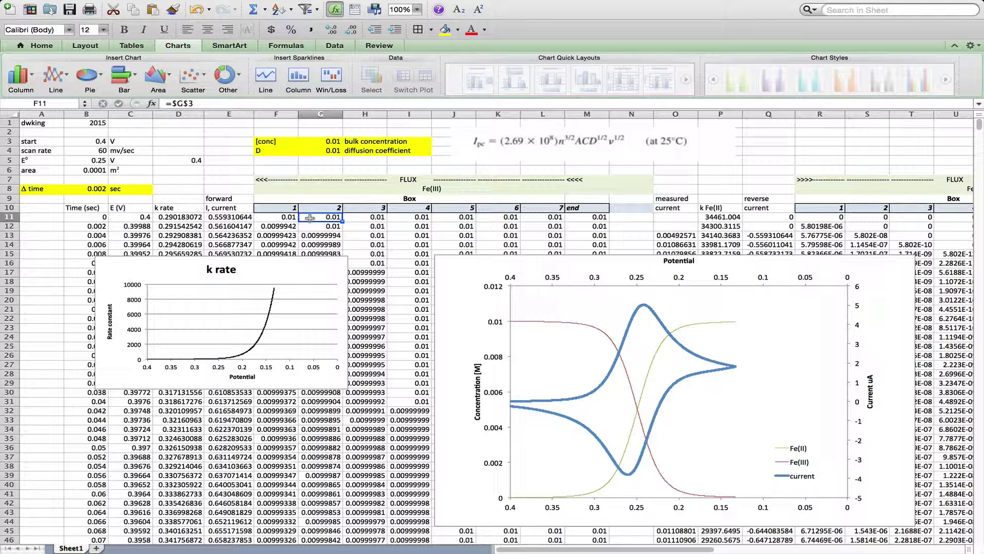
{"action": "left_click", "coordinate": [353, 221]}
{"action": "left_click", "coordinate": [393, 219]}
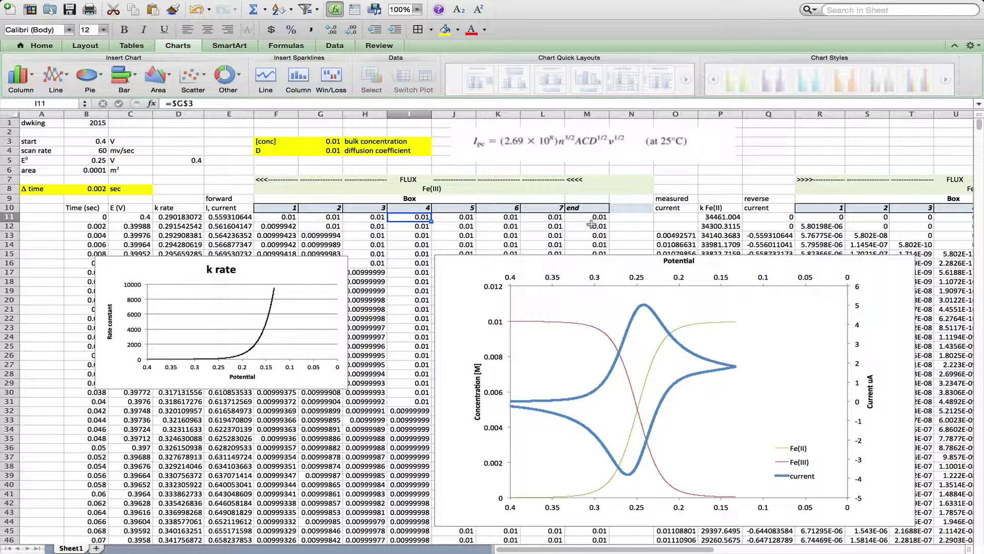
{"action": "left_click", "coordinate": [260, 181]}
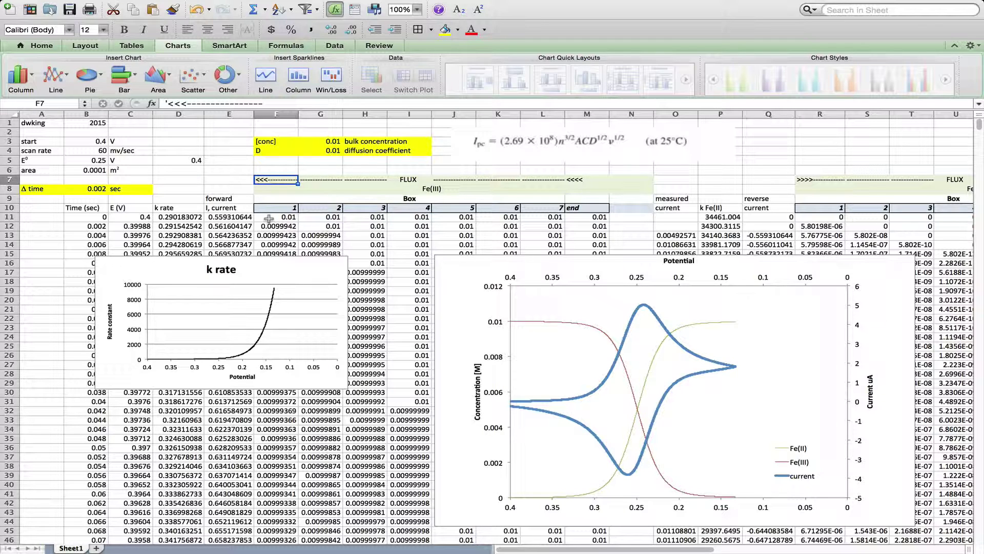
{"action": "left_click", "coordinate": [269, 218]}
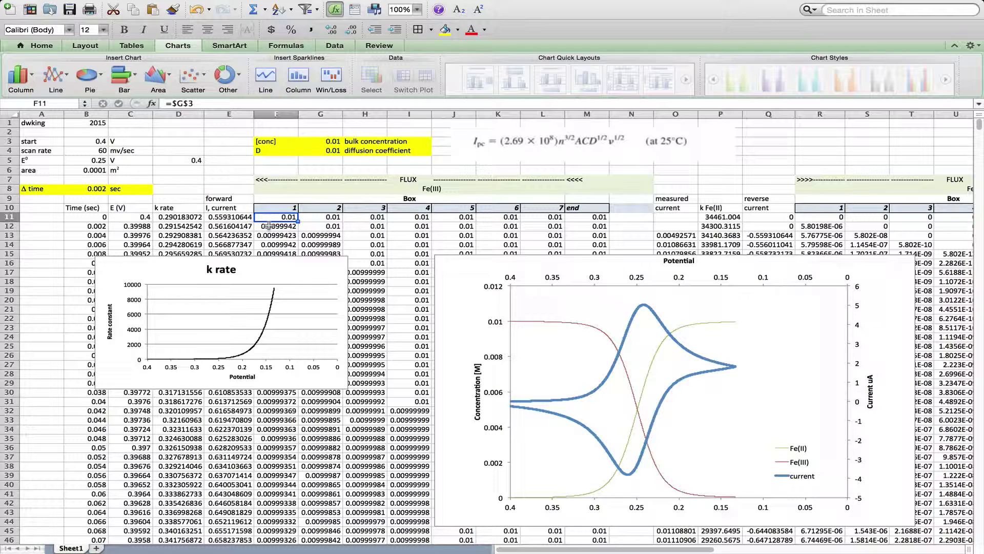
{"action": "left_click", "coordinate": [323, 220]}
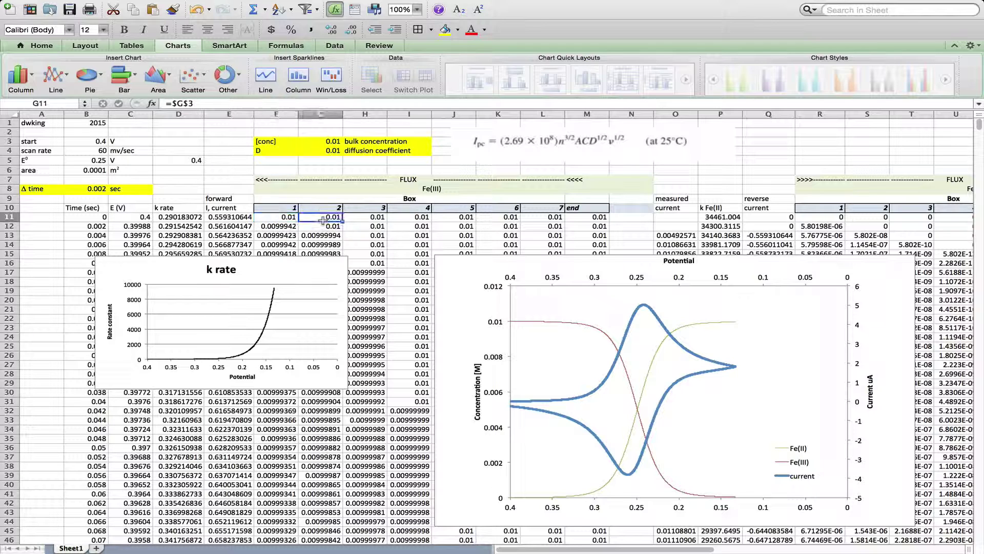
{"action": "left_click", "coordinate": [315, 229]}
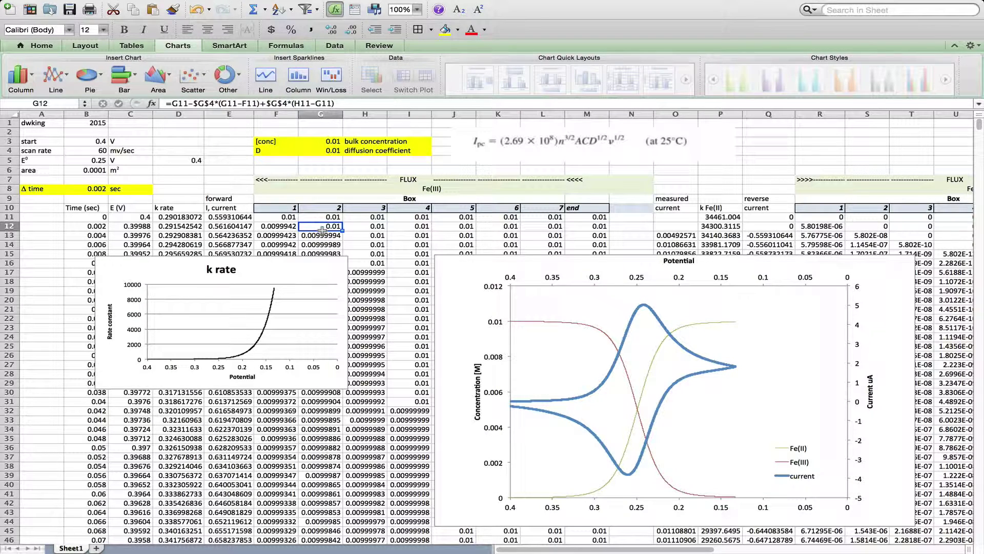
{"action": "left_click", "coordinate": [359, 228]}
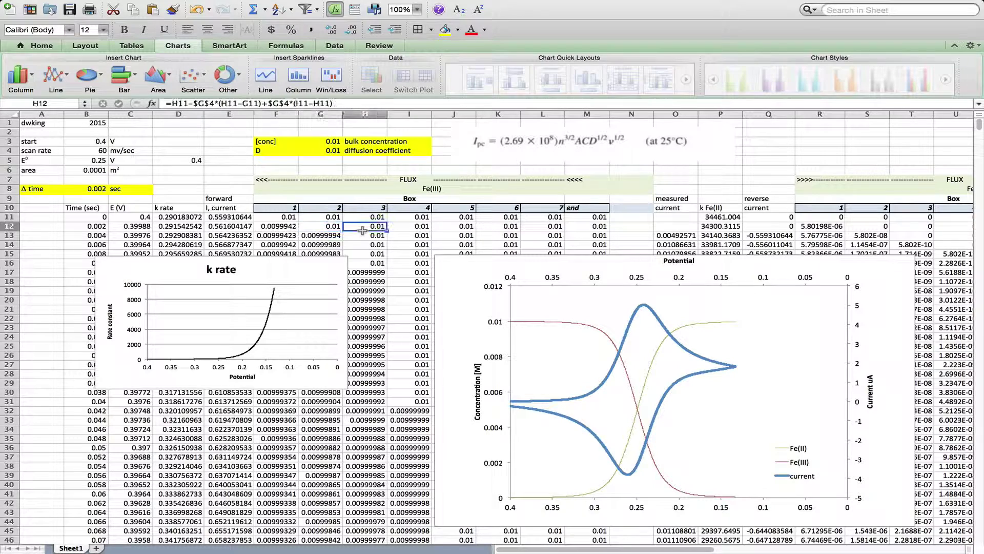
{"action": "left_click", "coordinate": [409, 231]}
{"action": "left_click", "coordinate": [443, 227]}
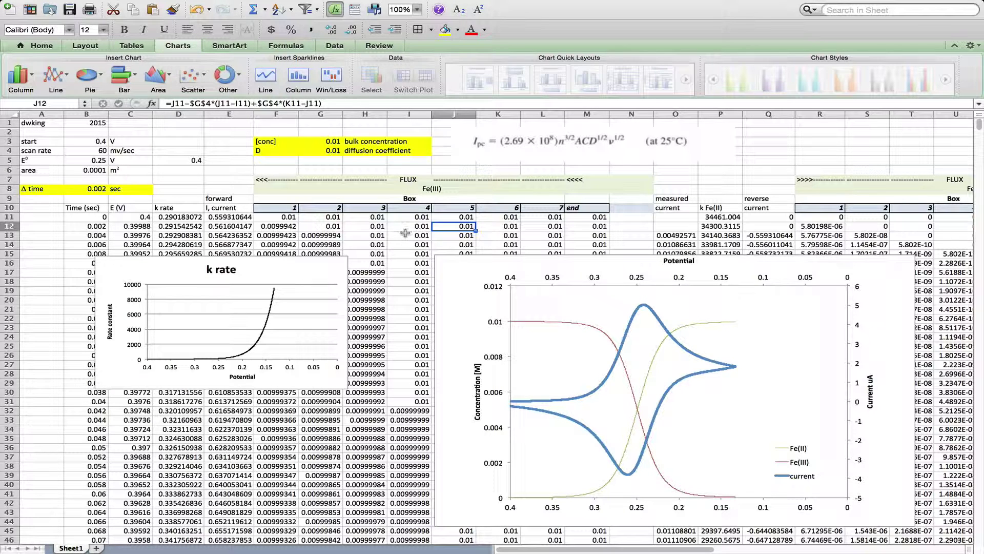
{"action": "left_click", "coordinate": [215, 103]}
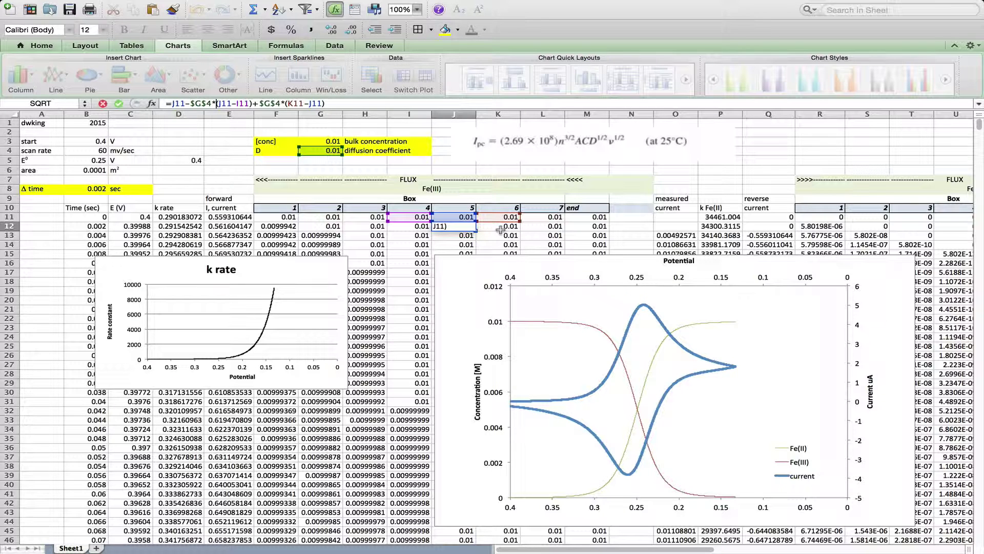
{"action": "key", "text": "Return"}
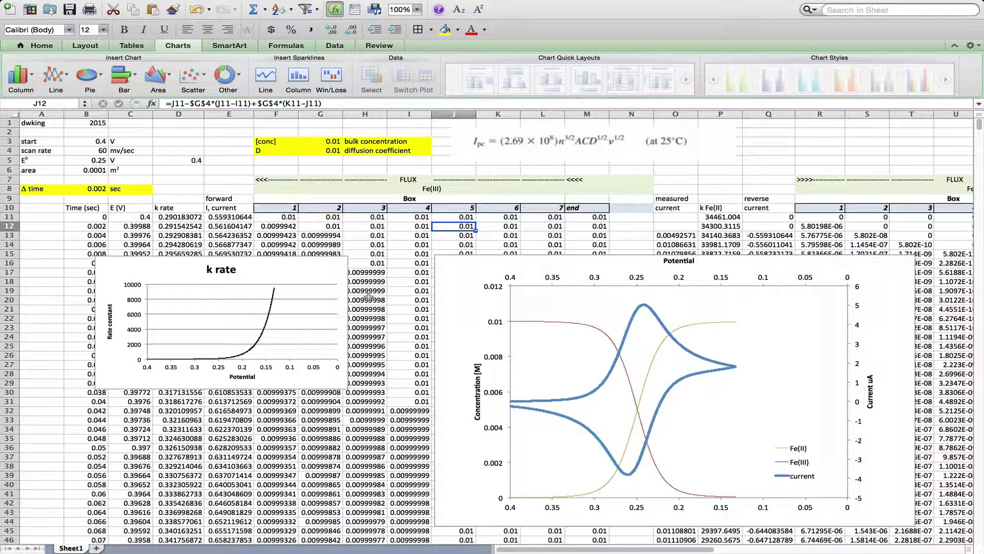
{"action": "scroll", "coordinate": [380, 274], "scroll_direction": "down", "scroll_amount": 5}
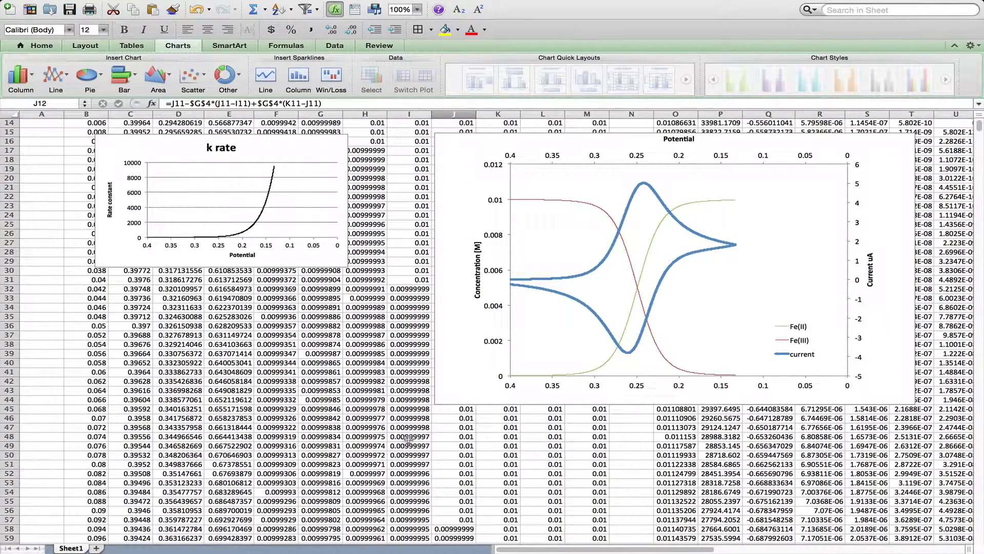
{"action": "scroll", "coordinate": [352, 454], "scroll_direction": "down", "scroll_amount": 1}
{"action": "scroll", "coordinate": [359, 456], "scroll_direction": "down", "scroll_amount": 5}
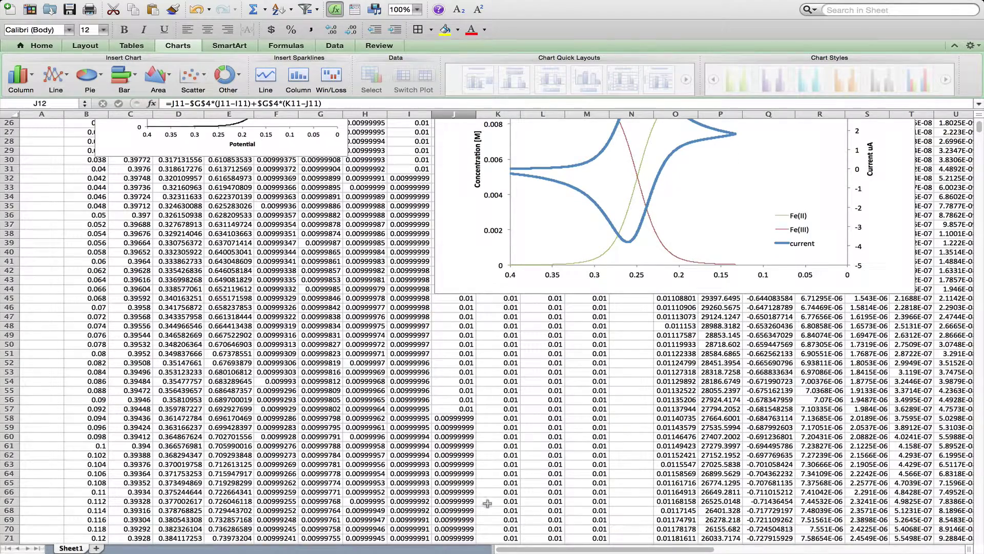
{"action": "scroll", "coordinate": [465, 493], "scroll_direction": "down", "scroll_amount": 5}
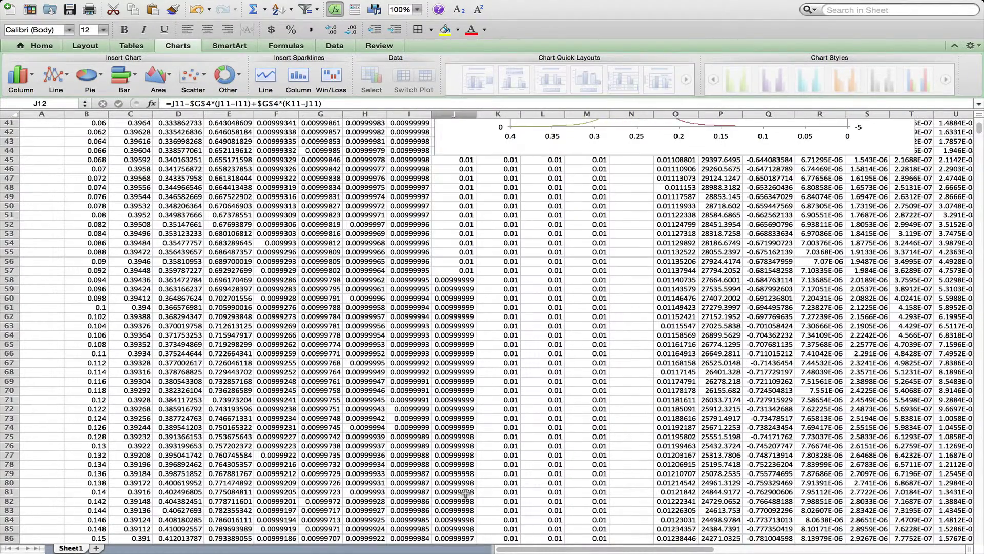
{"action": "scroll", "coordinate": [681, 235], "scroll_direction": "up", "scroll_amount": 6}
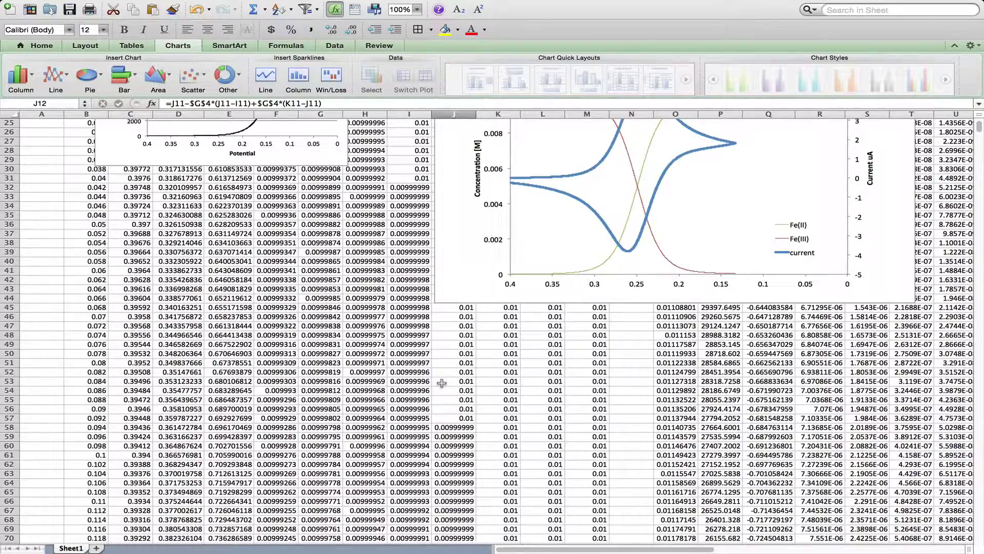
{"action": "scroll", "coordinate": [442, 383], "scroll_direction": "down", "scroll_amount": 20}
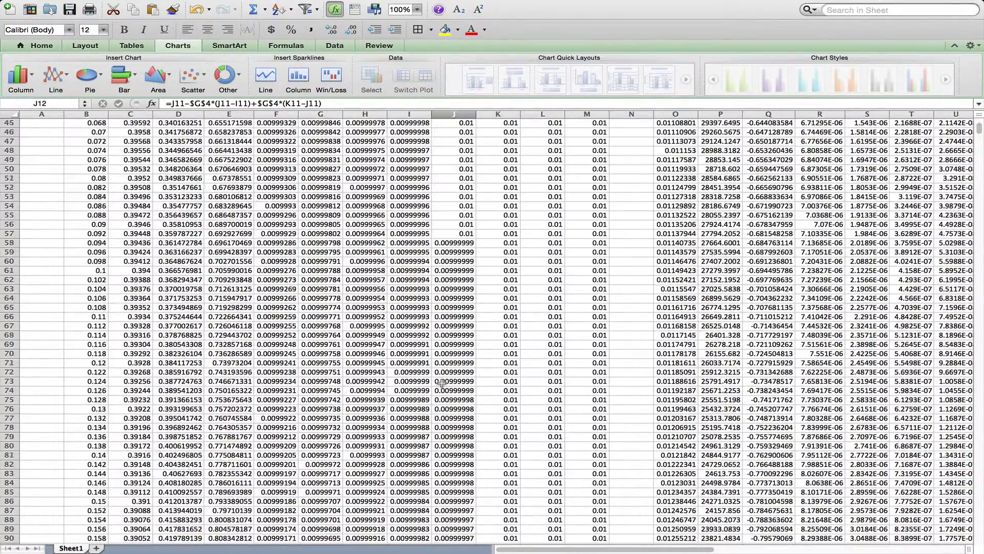
{"action": "scroll", "coordinate": [442, 383], "scroll_direction": "down", "scroll_amount": 20}
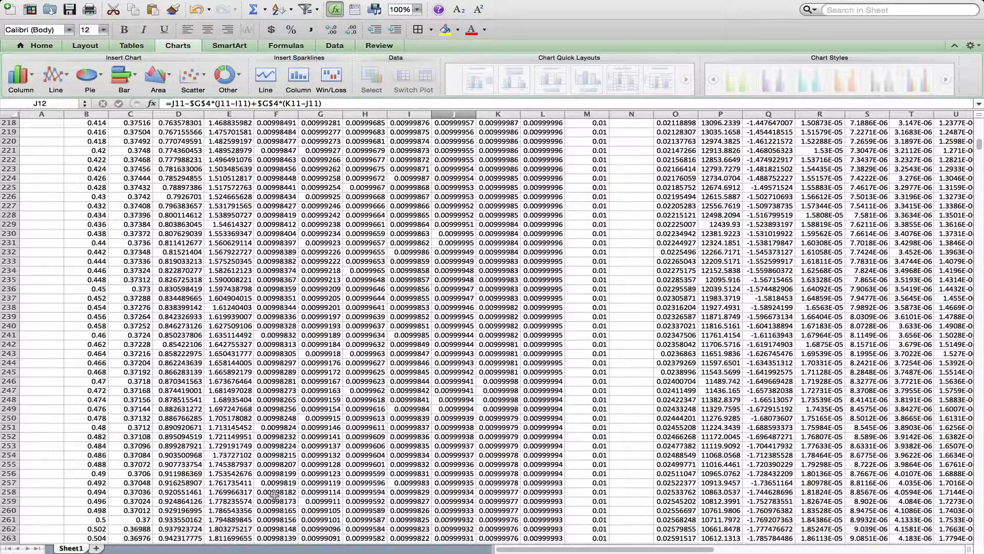
{"action": "scroll", "coordinate": [274, 495], "scroll_direction": "down", "scroll_amount": 20}
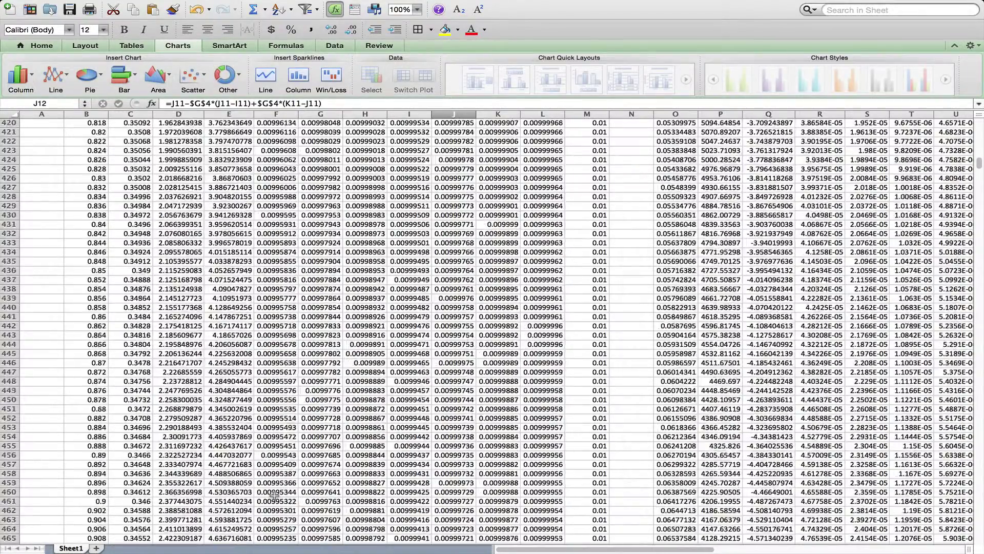
{"action": "scroll", "coordinate": [275, 495], "scroll_direction": "down", "scroll_amount": 20}
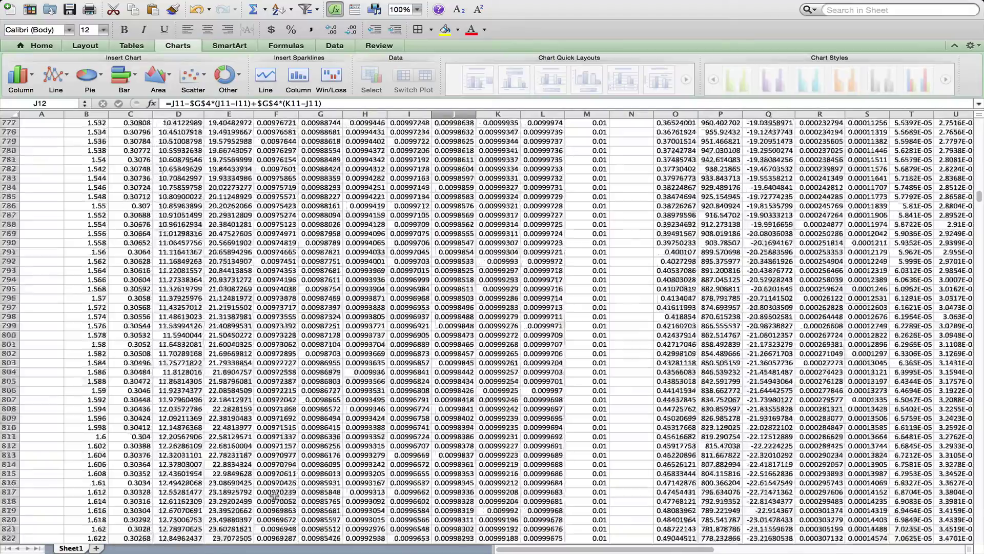
{"action": "scroll", "coordinate": [275, 495], "scroll_direction": "down", "scroll_amount": 20}
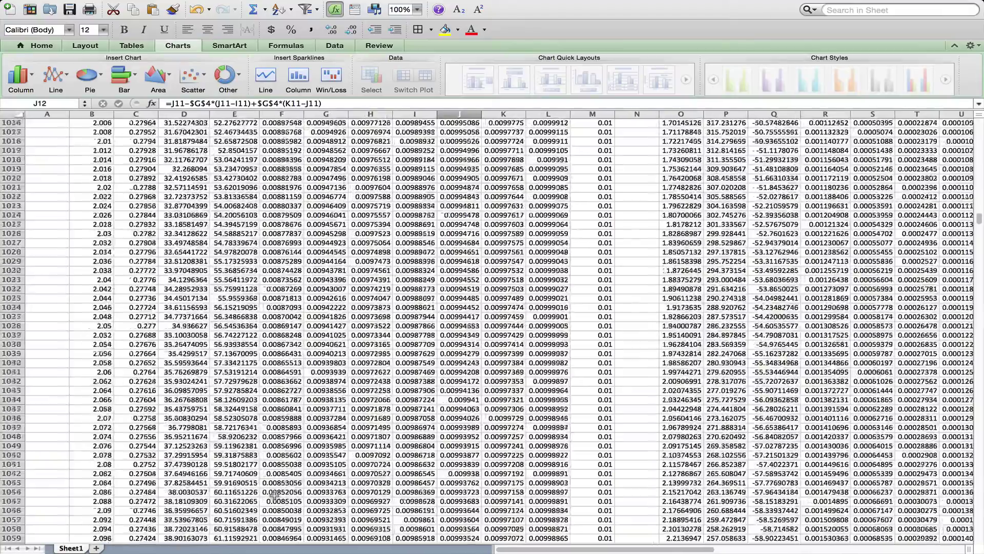
{"action": "scroll", "coordinate": [274, 495], "scroll_direction": "down", "scroll_amount": 20}
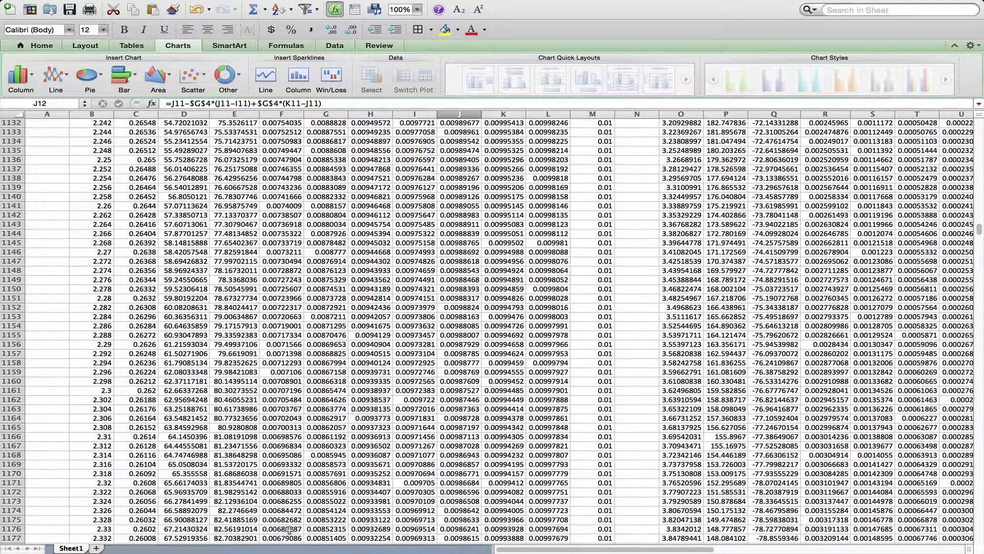
{"action": "scroll", "coordinate": [289, 530], "scroll_direction": "down", "scroll_amount": 20}
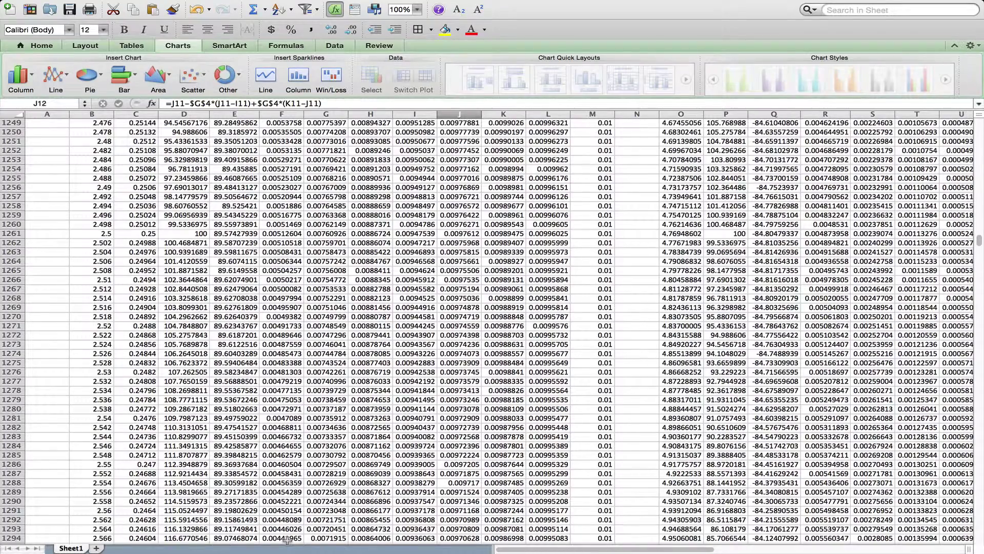
{"action": "scroll", "coordinate": [287, 540], "scroll_direction": "up", "scroll_amount": 20}
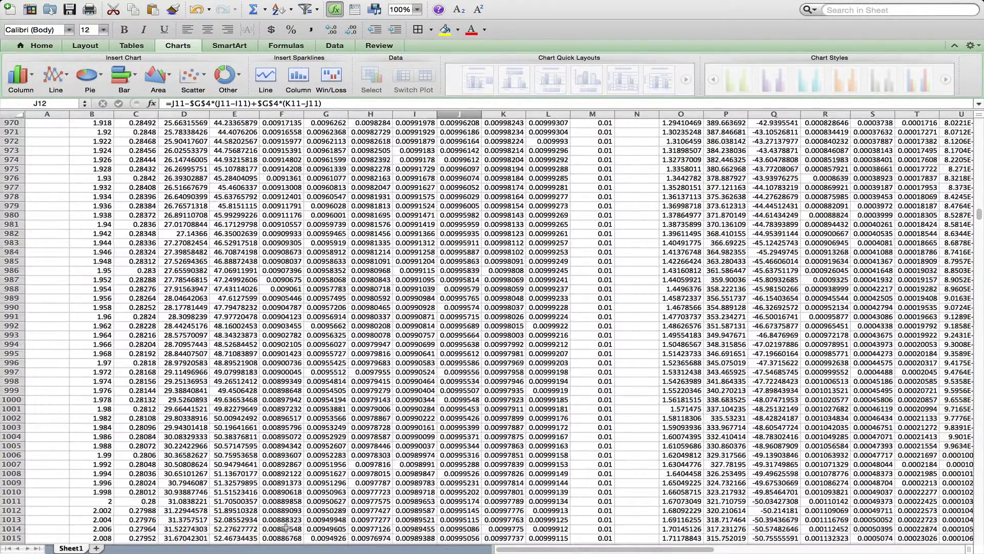
{"action": "scroll", "coordinate": [282, 508], "scroll_direction": "up", "scroll_amount": 20}
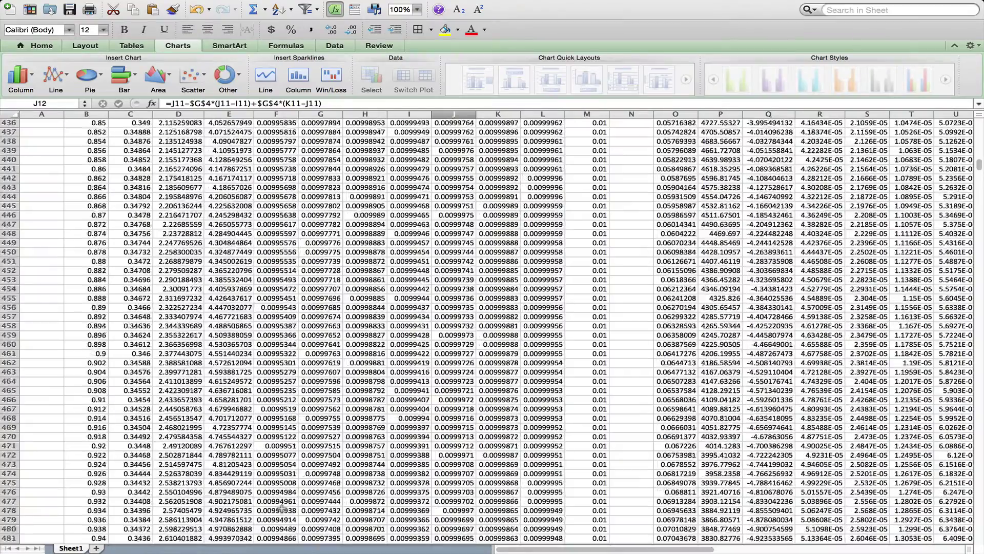
{"action": "scroll", "coordinate": [282, 509], "scroll_direction": "up", "scroll_amount": 20}
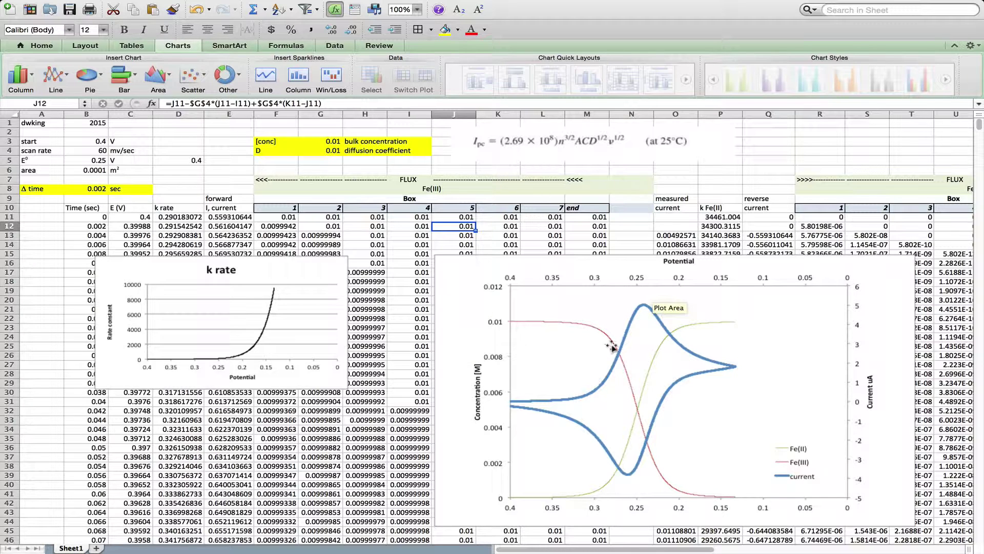
{"action": "scroll", "coordinate": [701, 341], "scroll_direction": "right", "scroll_amount": 6}
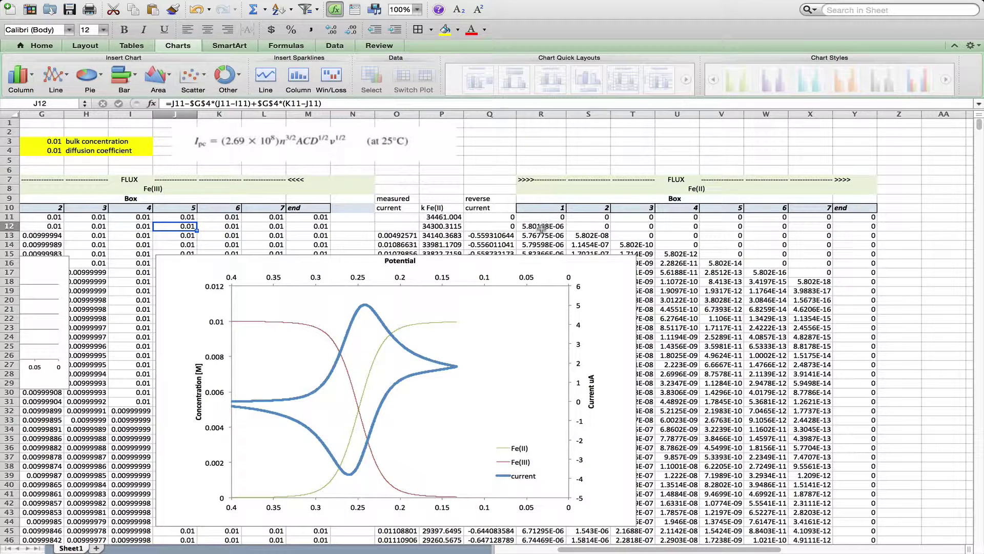
{"action": "left_click", "coordinate": [540, 228]}
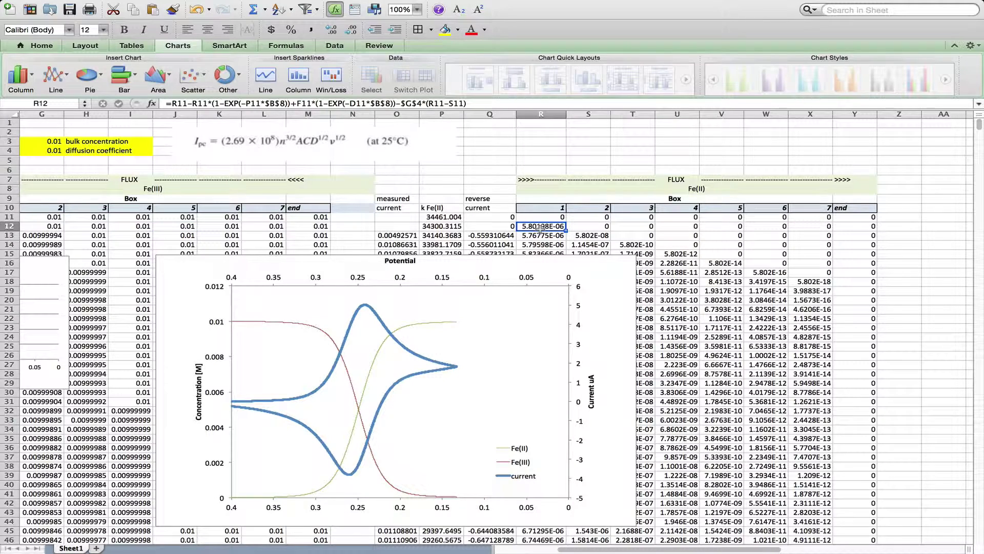
{"action": "left_click", "coordinate": [621, 226]}
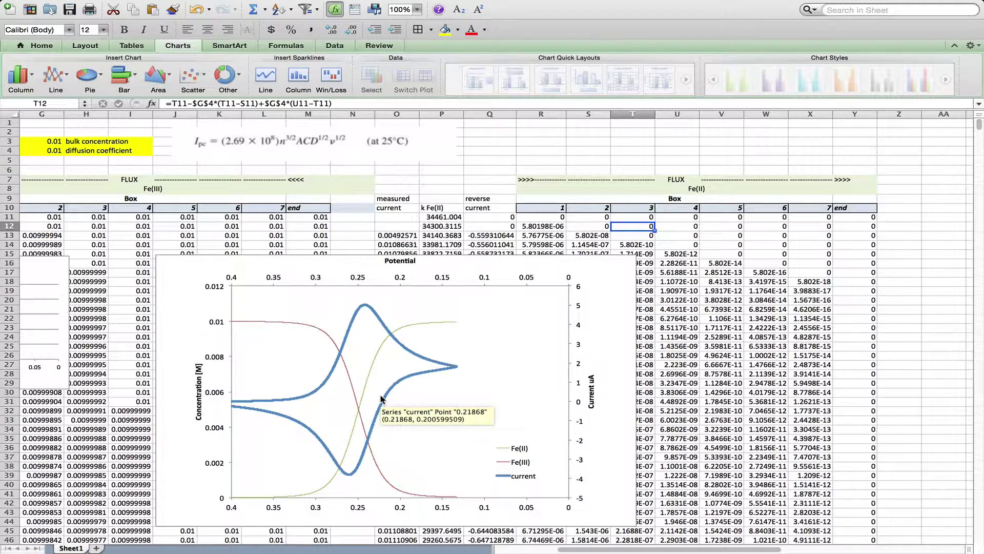
{"action": "scroll", "coordinate": [381, 399], "scroll_direction": "left", "scroll_amount": 5}
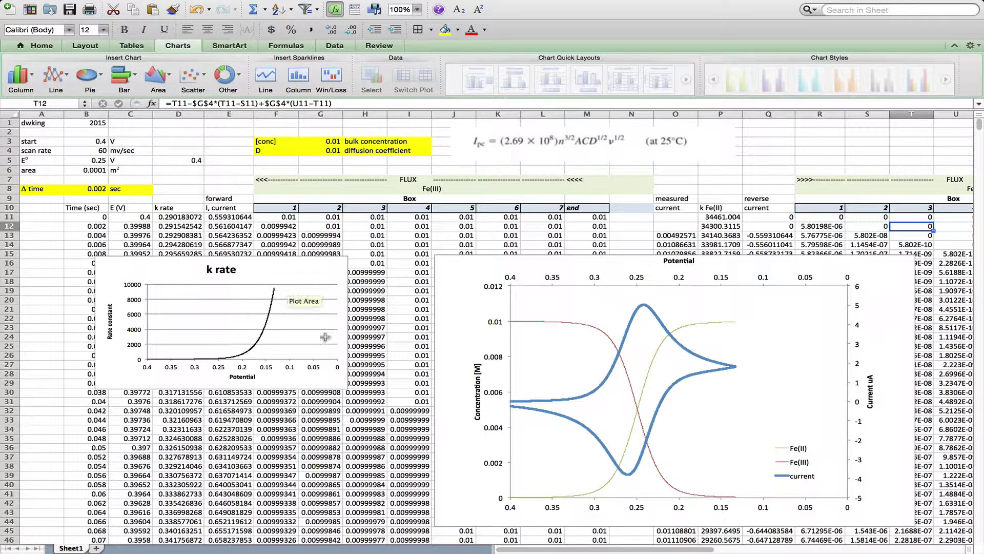
{"action": "left_click", "coordinate": [282, 226]}
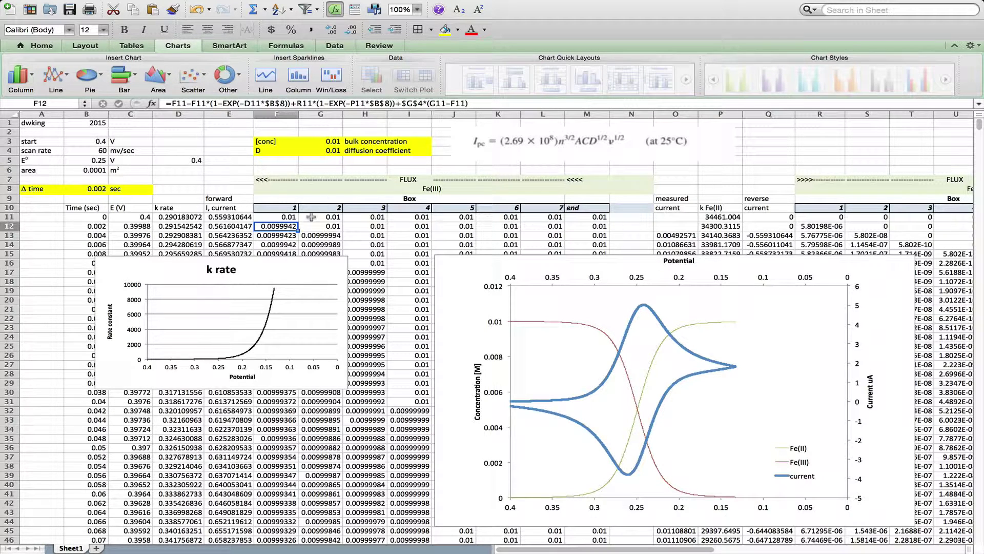
{"action": "left_click", "coordinate": [291, 237]}
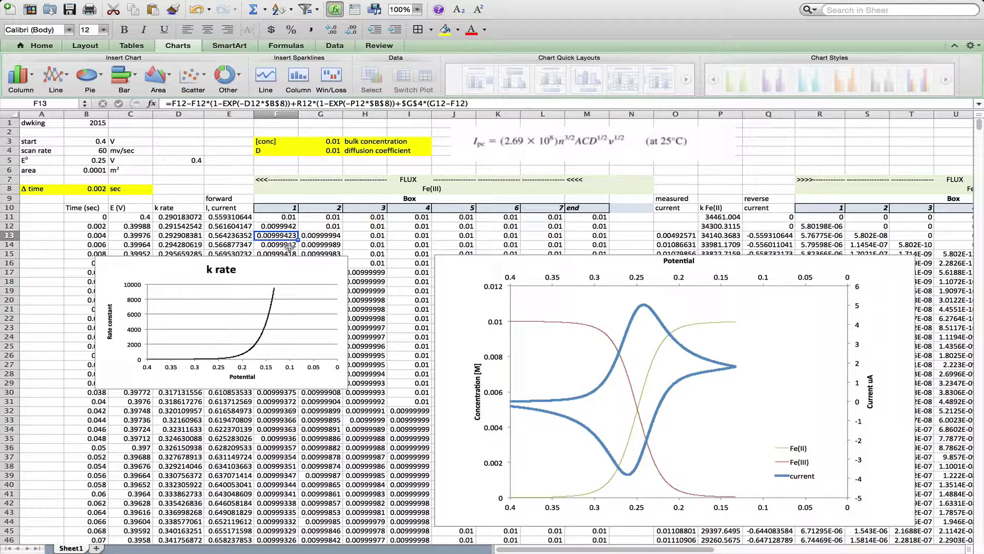
{"action": "left_click", "coordinate": [290, 247]}
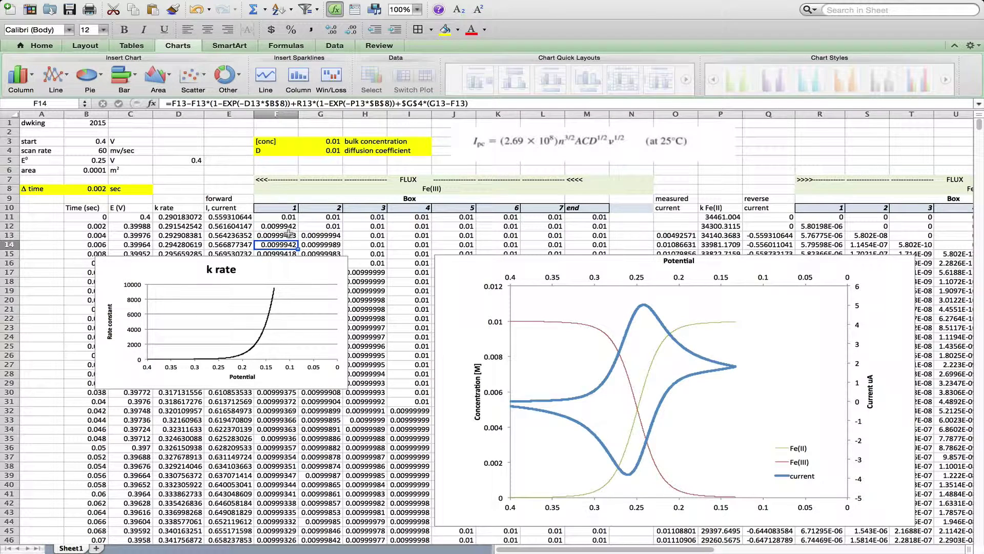
{"action": "left_click", "coordinate": [830, 228]}
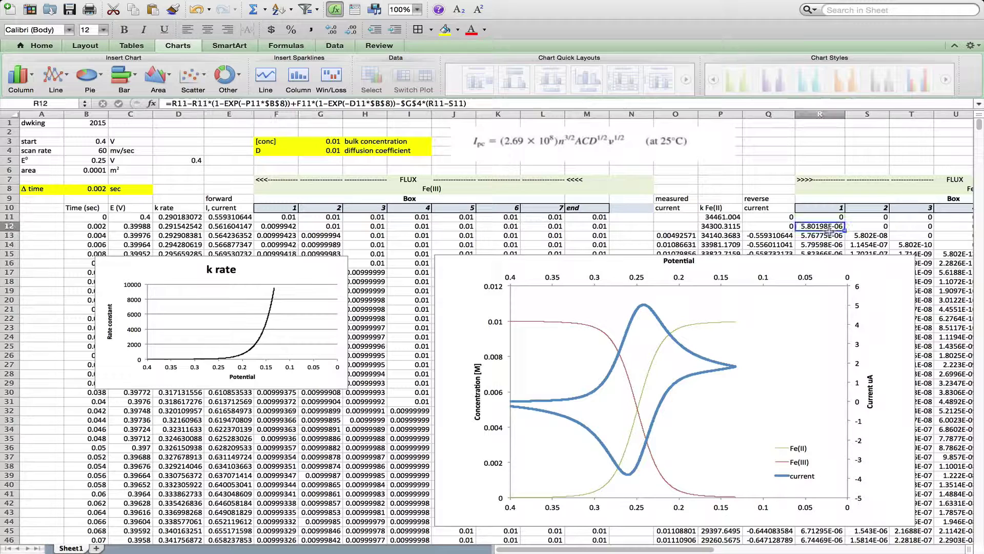
{"action": "left_click", "coordinate": [714, 245]}
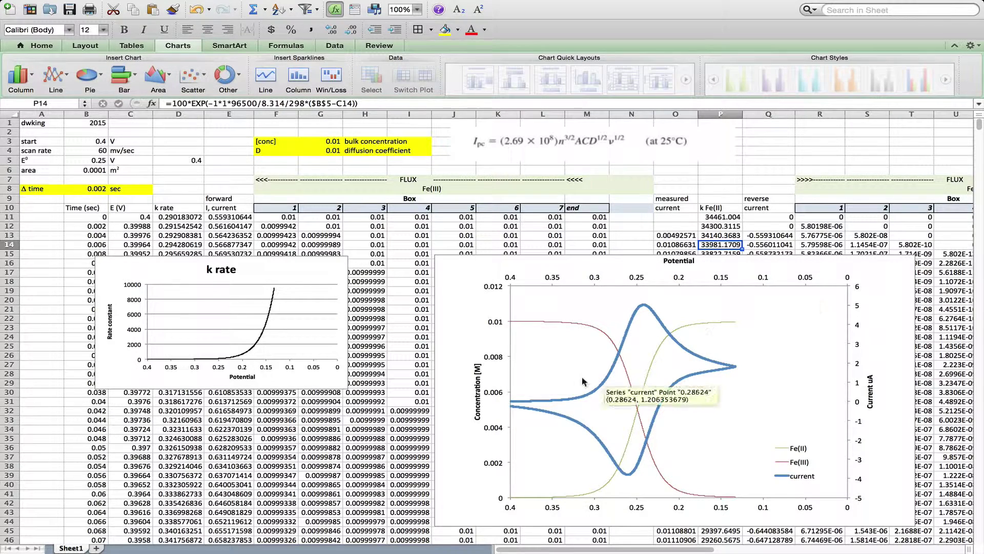
{"action": "mouse_move", "coordinate": [737, 367]}
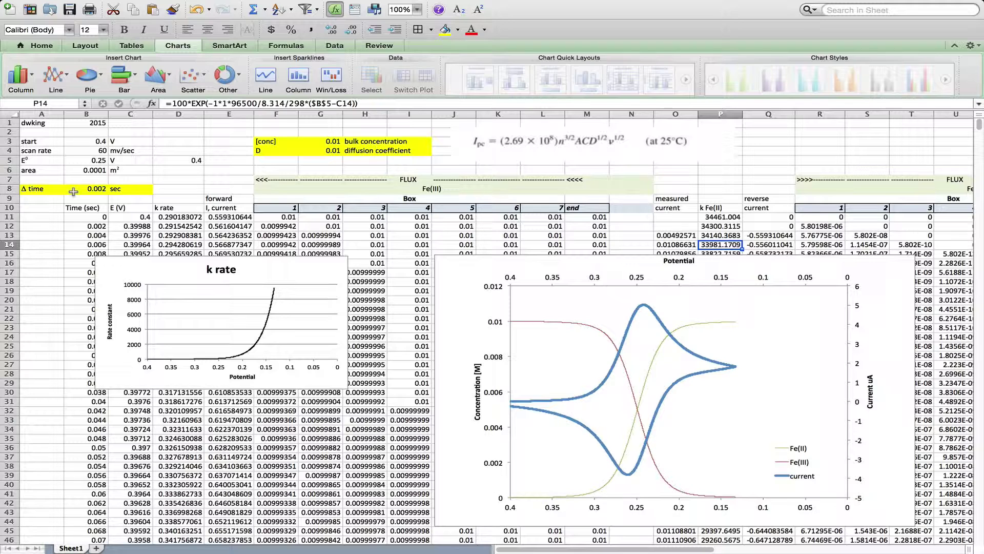
Step: Try a bulk concentration of 0.02 in G3
{"action": "left_click", "coordinate": [314, 144]}
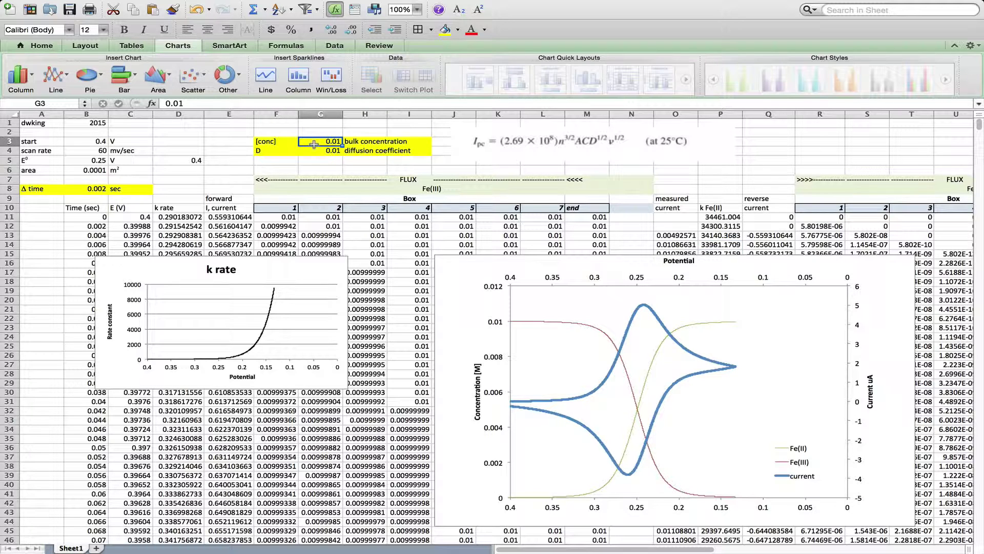
{"action": "mouse_move", "coordinate": [646, 310]}
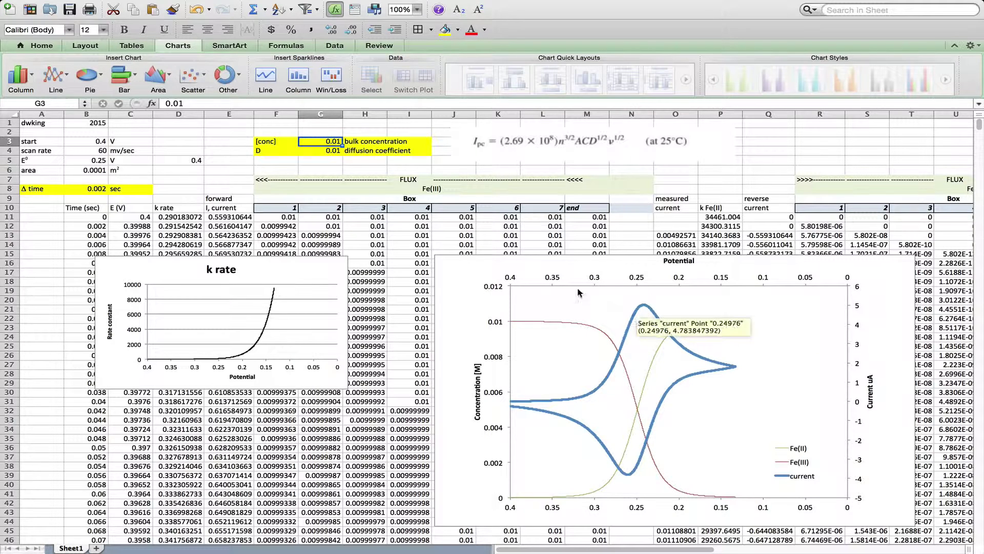
{"action": "type", "text": "0.02"}
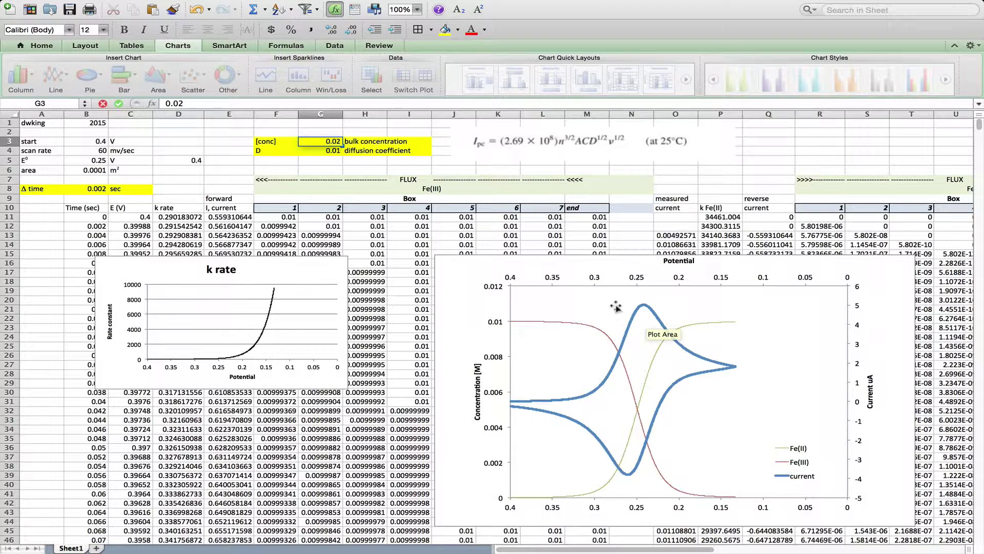
{"action": "mouse_move", "coordinate": [555, 328]}
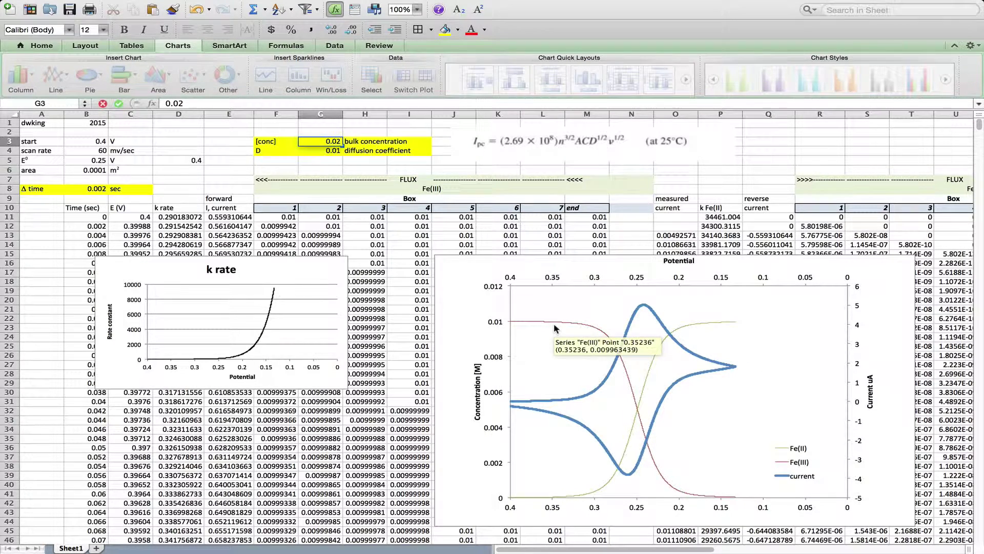
{"action": "key", "text": "Return"}
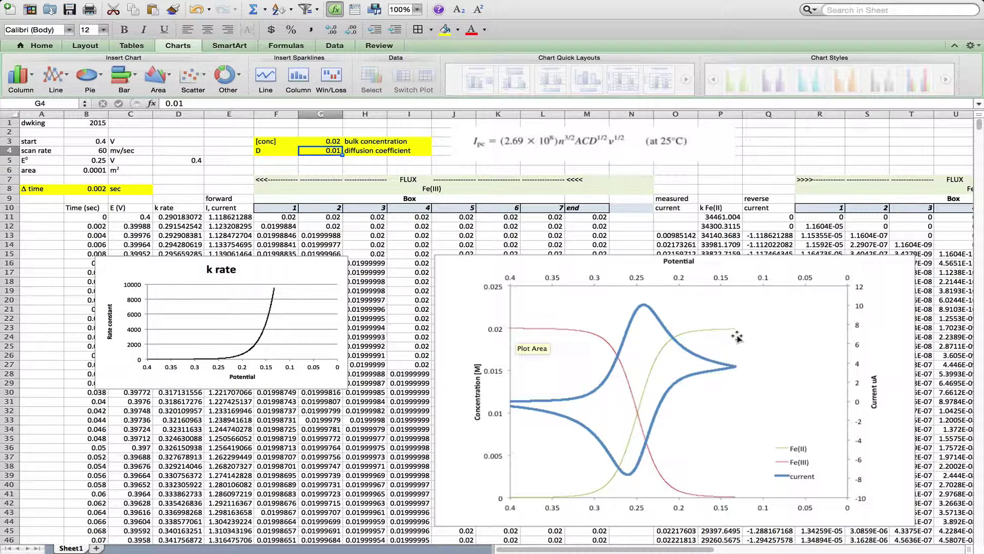
Step: Change the bulk concentration in G3 to 0.01
{"action": "left_click", "coordinate": [318, 141]}
{"action": "type", "text": "0.01"}
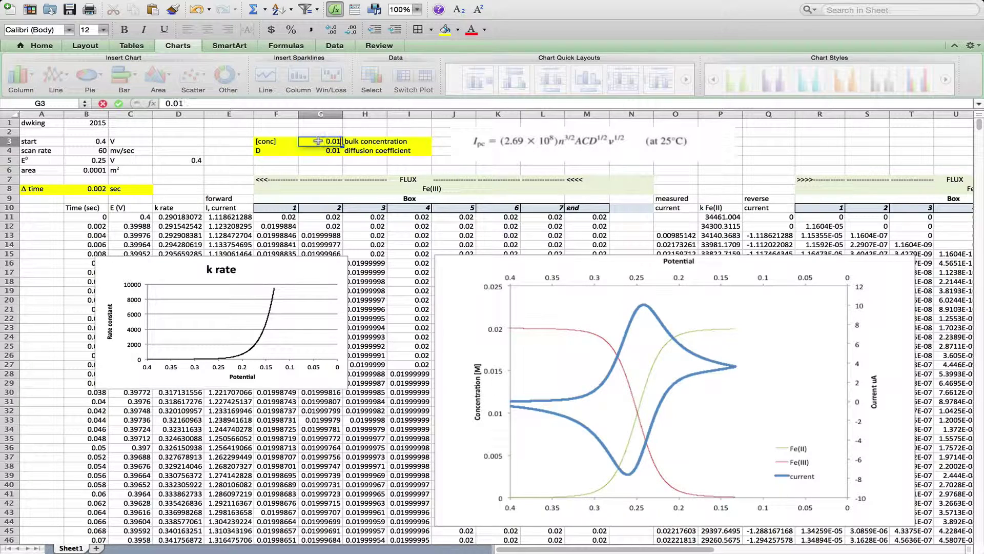
{"action": "key", "text": "Return"}
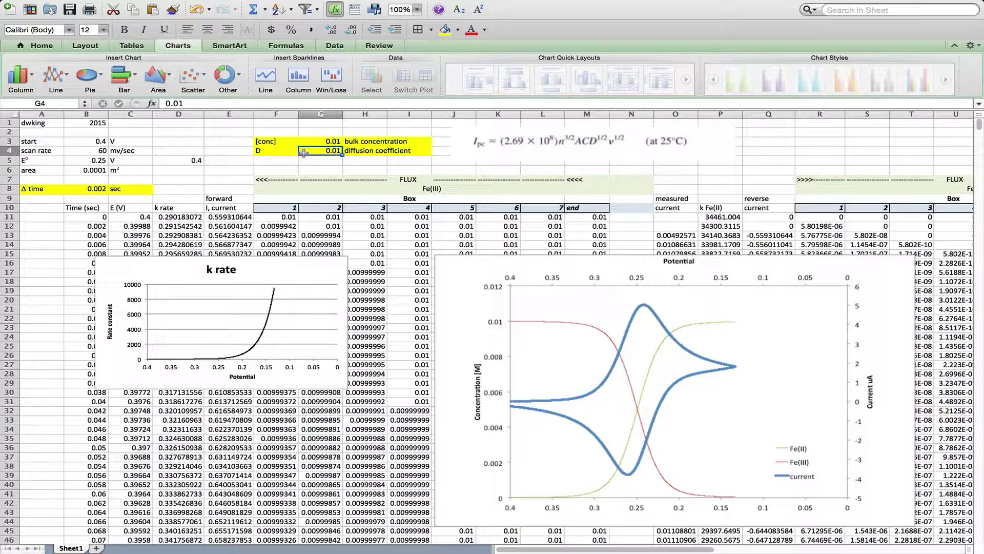
Step: Raise the diffusion coefficient in G4 to 0.02, then to 0.05
{"action": "left_click", "coordinate": [217, 104]}
{"action": "key", "text": "BackSpace"}
{"action": "type", "text": "2"}
{"action": "key", "text": "Return"}
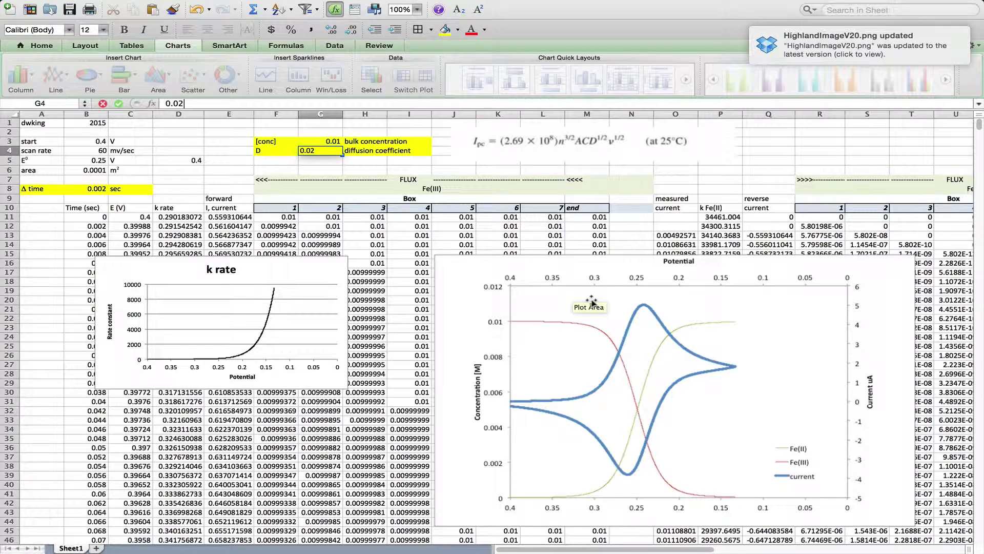
{"action": "key", "text": "Return"}
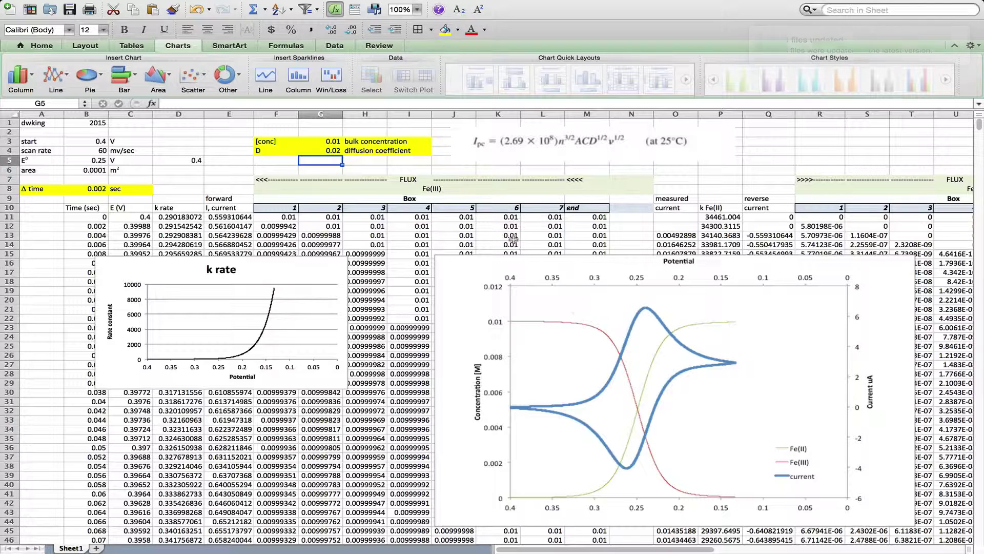
{"action": "left_click", "coordinate": [325, 151]}
{"action": "type", "text": "0.05"}
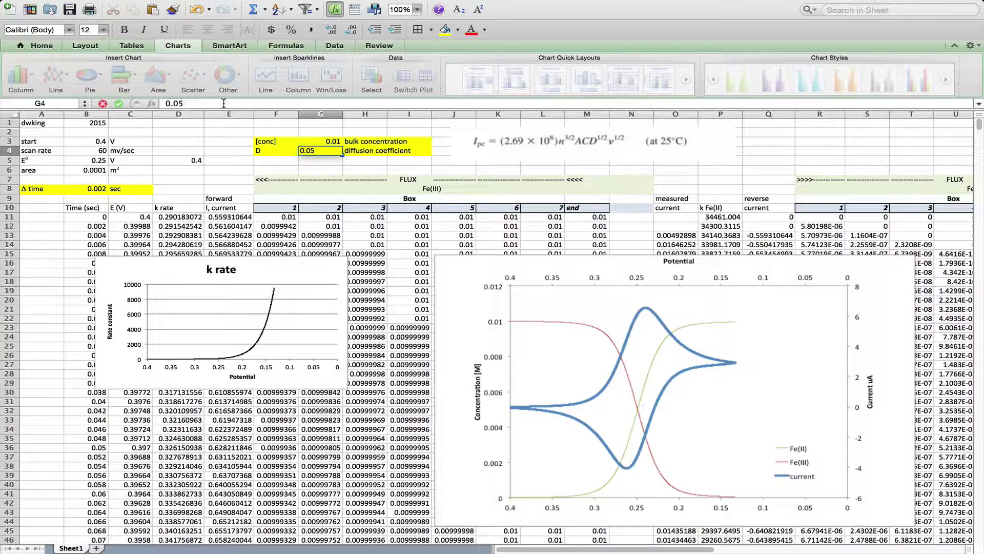
{"action": "key", "text": "Return"}
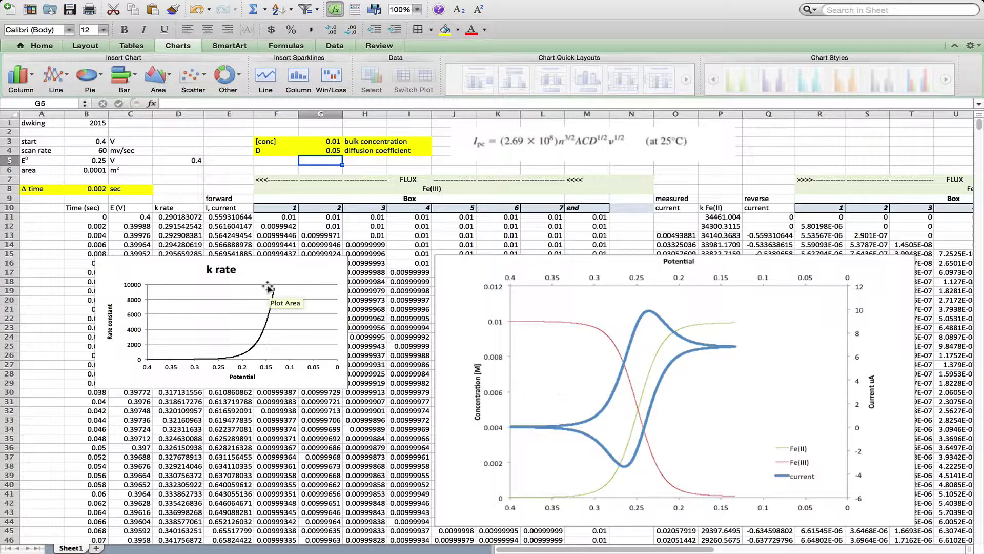
Step: Raise the diffusion coefficient to 0.07, then to 0.2, checking the CV chart
{"action": "left_click", "coordinate": [328, 151]}
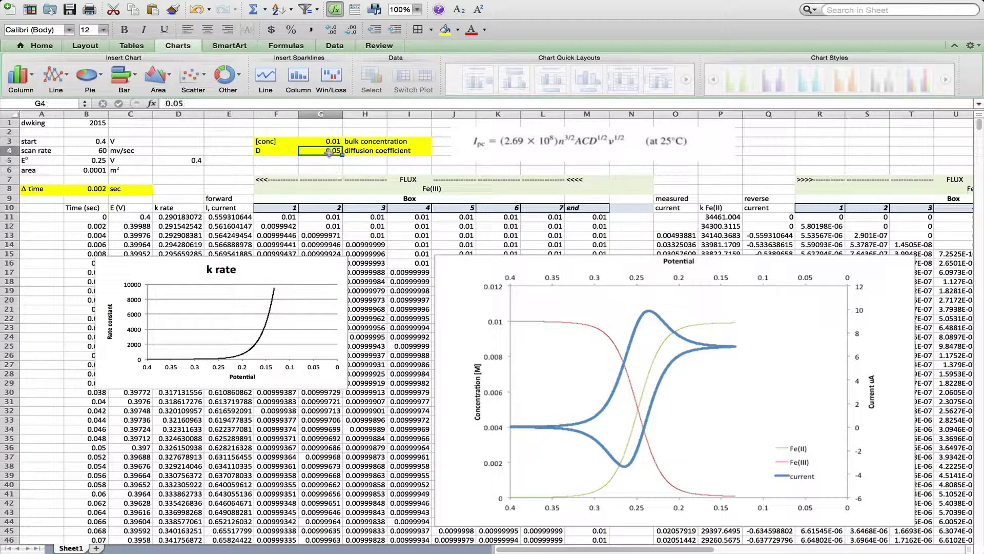
{"action": "left_click", "coordinate": [212, 104]}
{"action": "key", "text": "BackSpace"}
{"action": "type", "text": "7"}
{"action": "key", "text": "Return"}
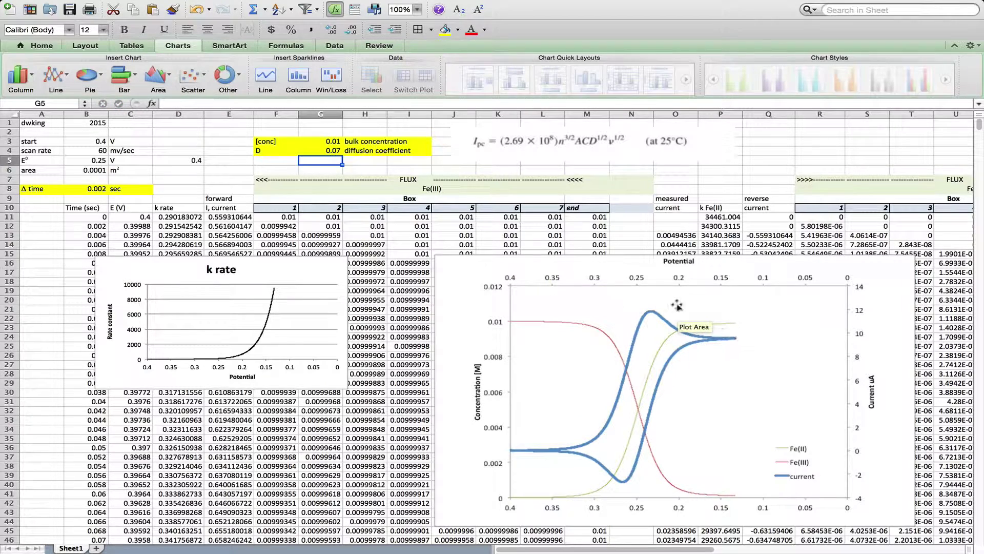
{"action": "left_click", "coordinate": [647, 345]}
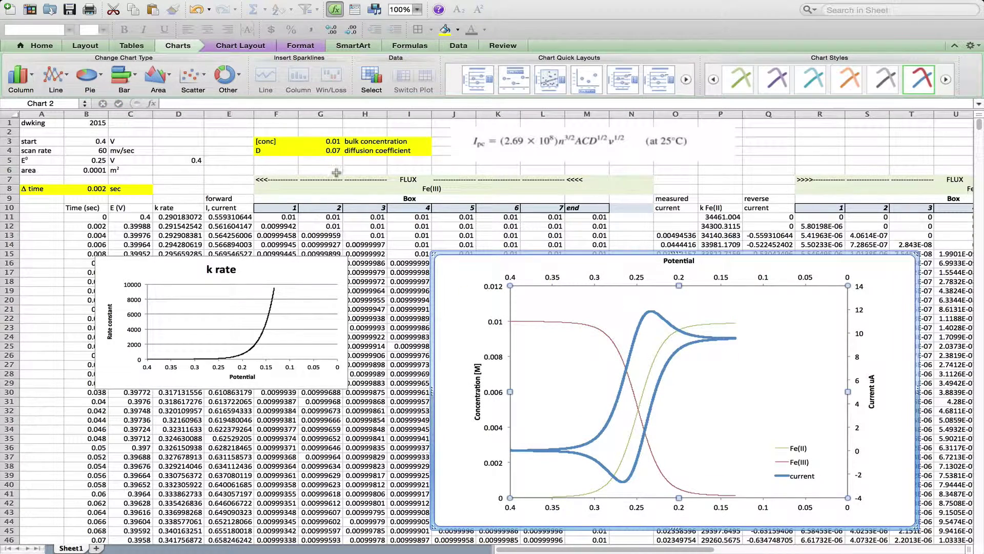
{"action": "left_click", "coordinate": [328, 150]}
{"action": "left_click", "coordinate": [216, 105]}
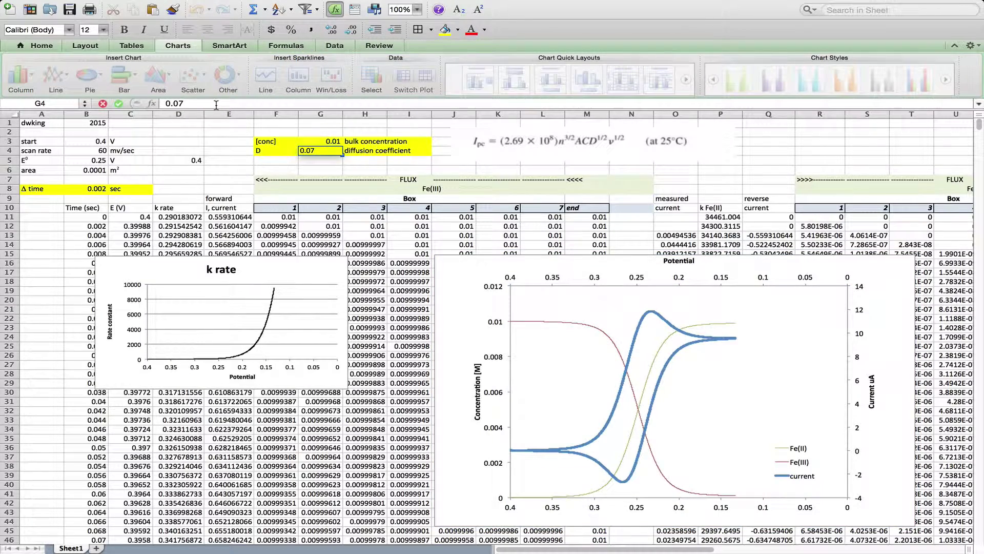
{"action": "key", "text": "BackSpace"}
{"action": "key", "text": "BackSpace"}
{"action": "key", "text": "Return"}
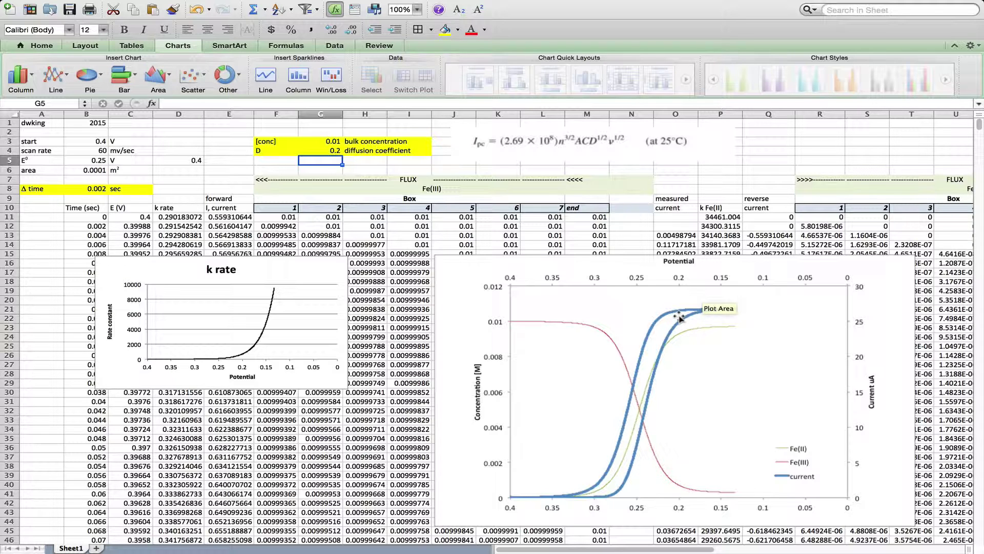
Step: Enter 0.02 for the diffusion coefficient in G4, giving a peak of about −4 to 6.5 µA
{"action": "left_click", "coordinate": [743, 352]}
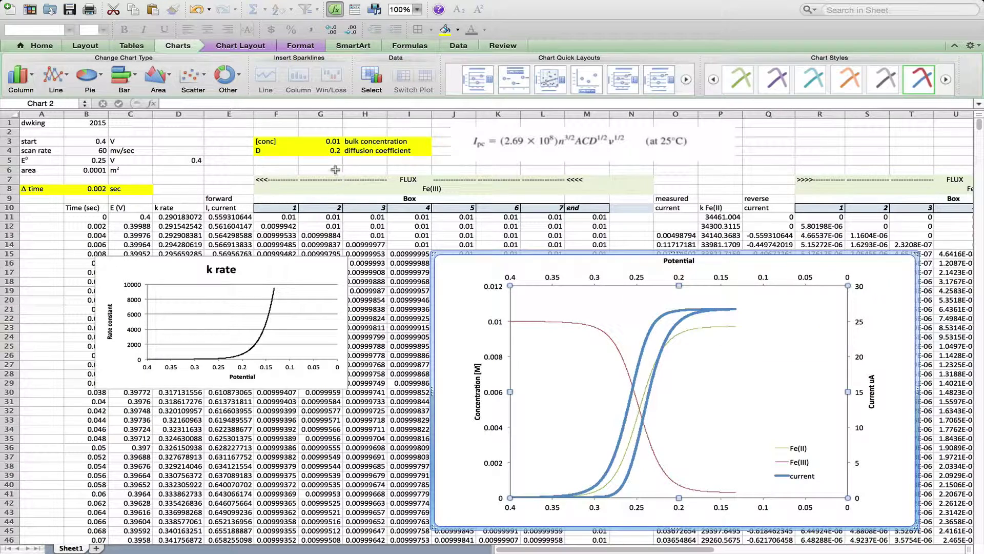
{"action": "left_click", "coordinate": [328, 151]}
{"action": "type", "text": "0."}
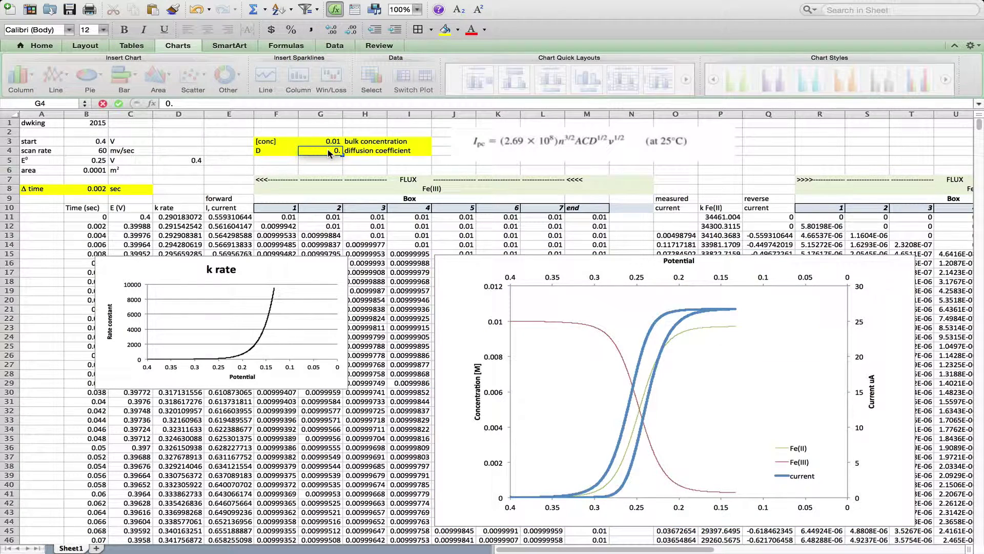
{"action": "type", "text": "02"}
{"action": "key", "text": "Return"}
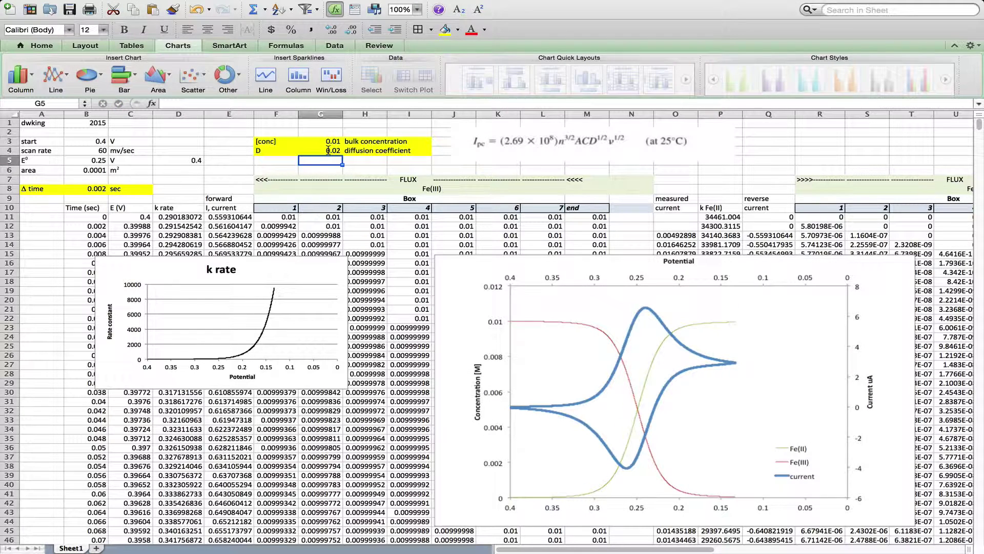
{"action": "left_click", "coordinate": [318, 150]}
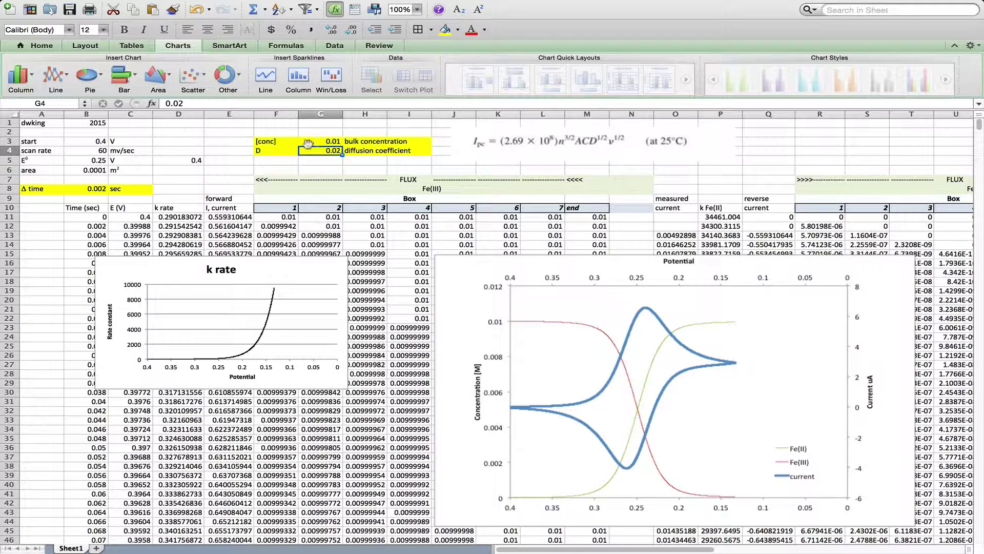
Step: Change the Δ time step in B8 from 0.002 to 0.004 sec
{"action": "left_click", "coordinate": [78, 189]}
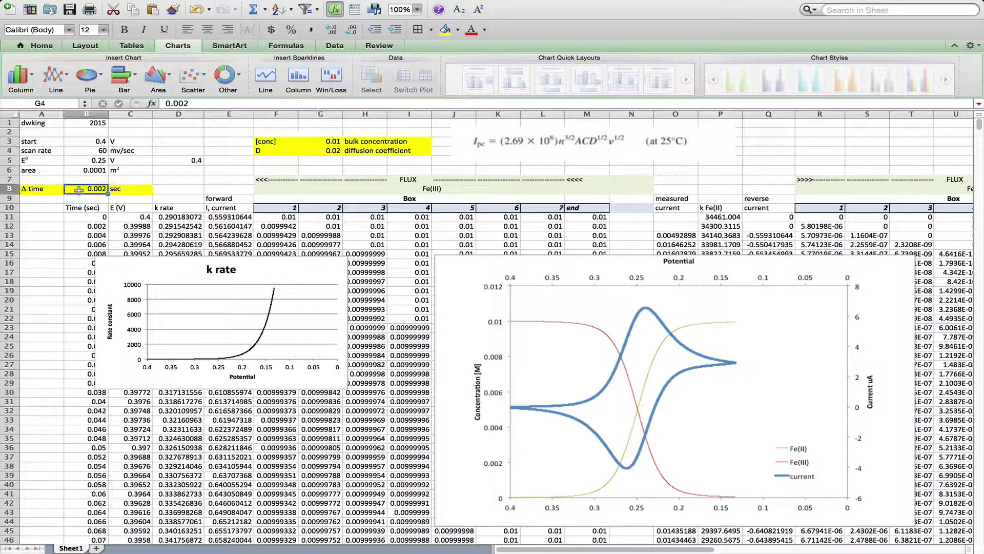
{"action": "left_click", "coordinate": [195, 103]}
{"action": "key", "text": "BackSpace"}
{"action": "type", "text": "4"}
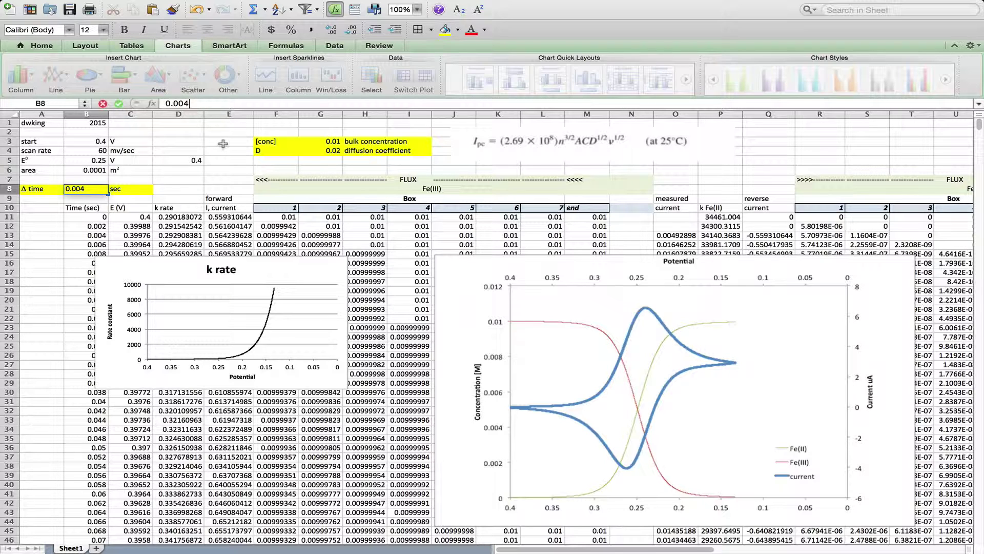
{"action": "key", "text": "Return"}
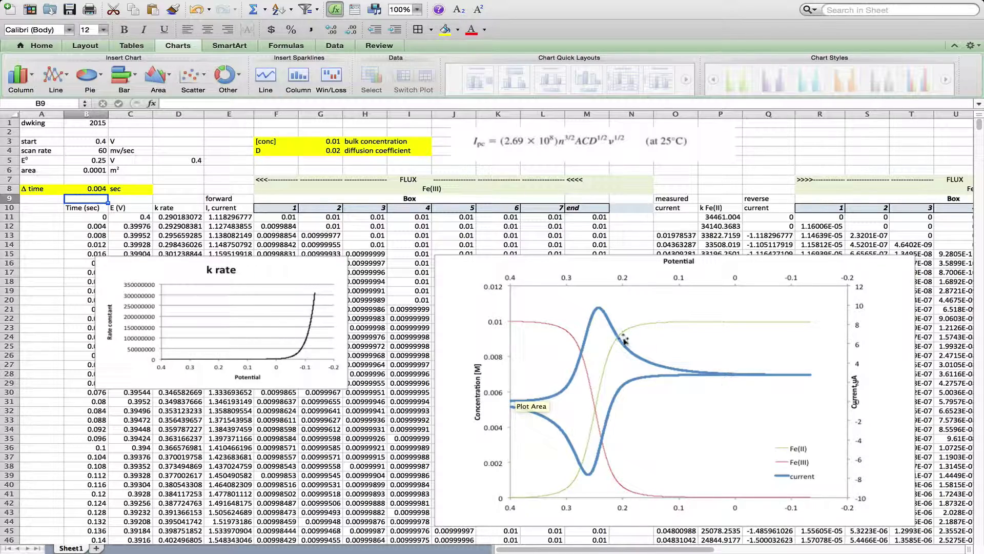
Step: Enter 0.002 sec back into B8 as the Δ time step
{"action": "left_click", "coordinate": [597, 321]}
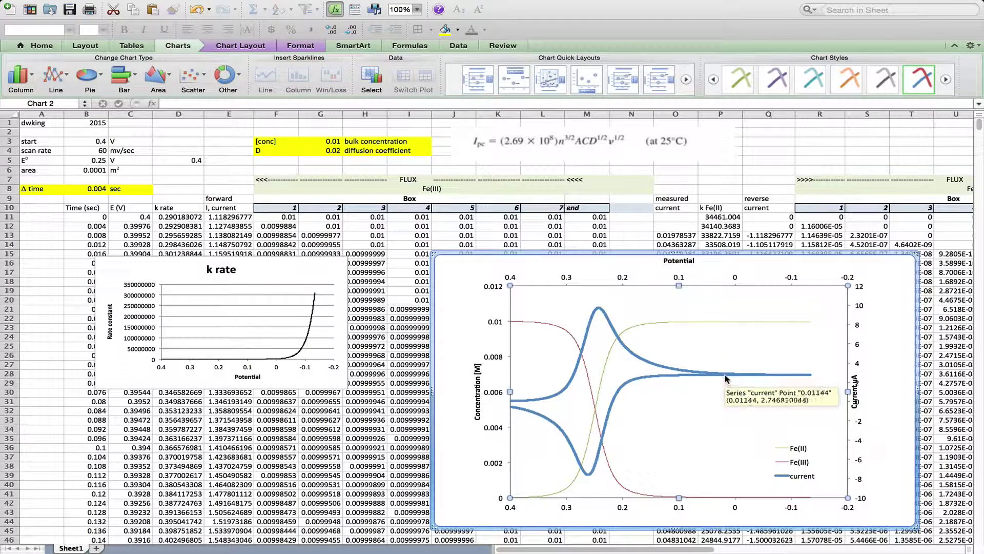
{"action": "left_click", "coordinate": [87, 190]}
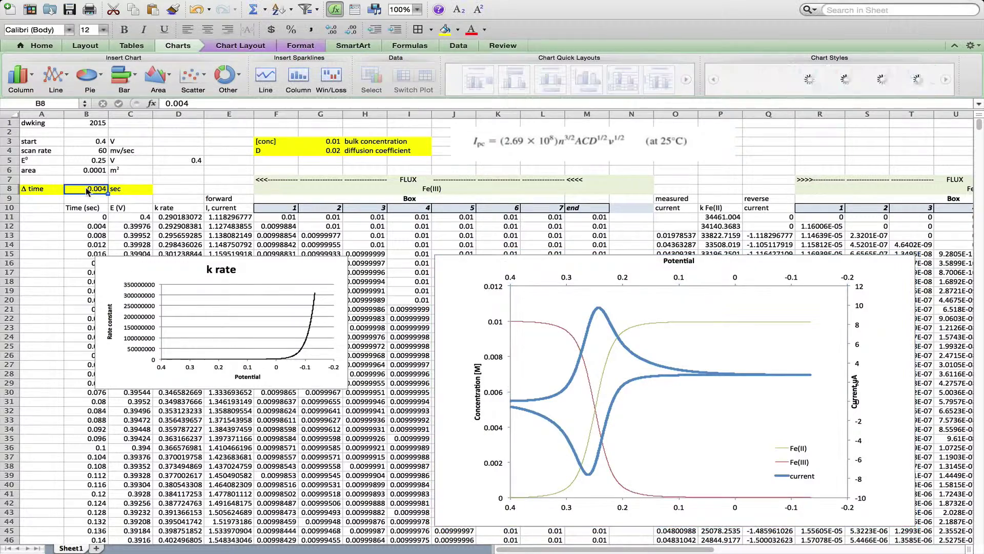
{"action": "type", "text": "0.002"}
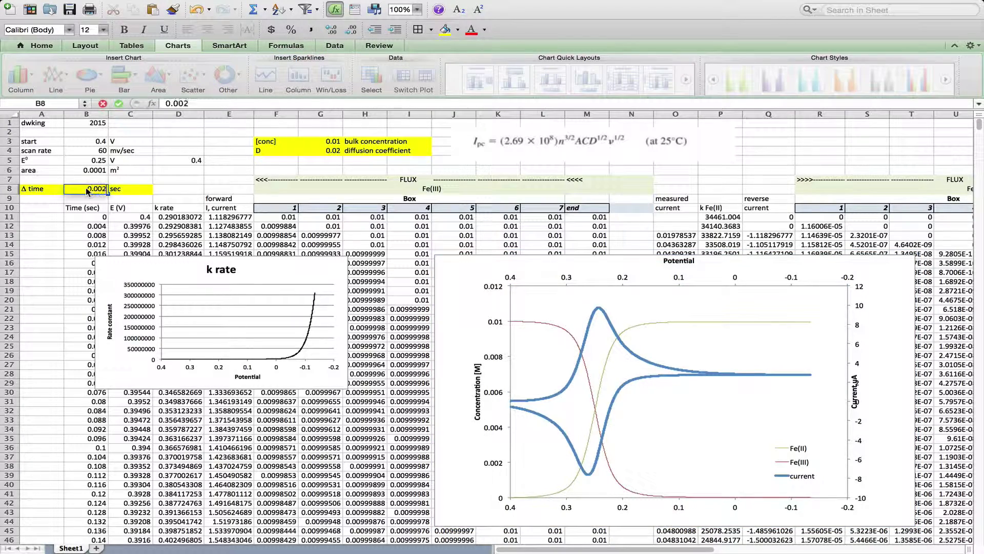
{"action": "key", "text": "Return"}
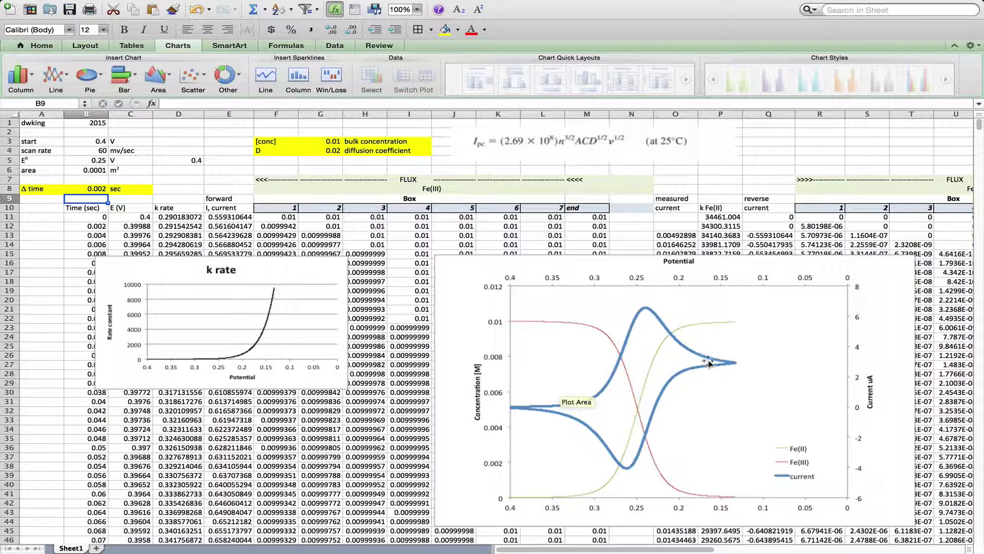
{"action": "left_click", "coordinate": [88, 190]}
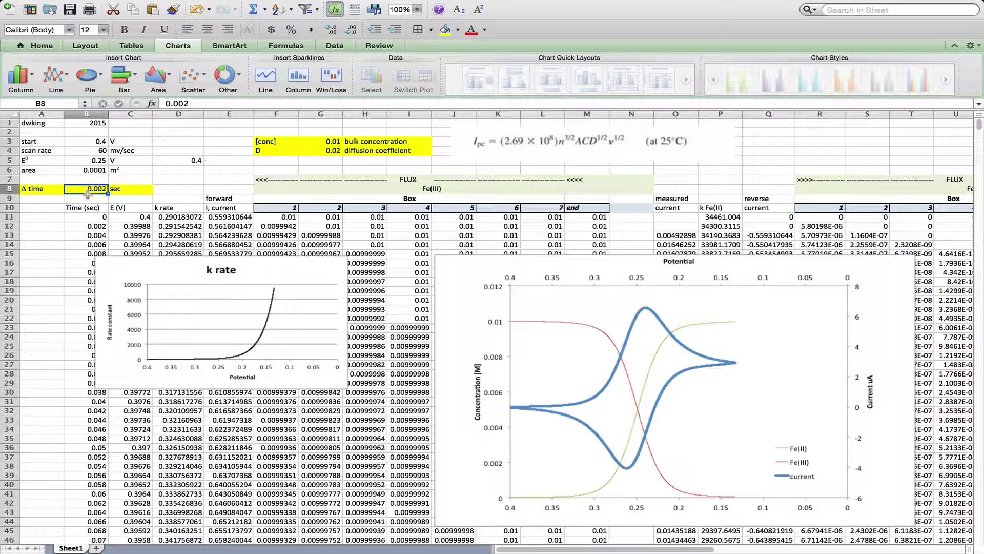